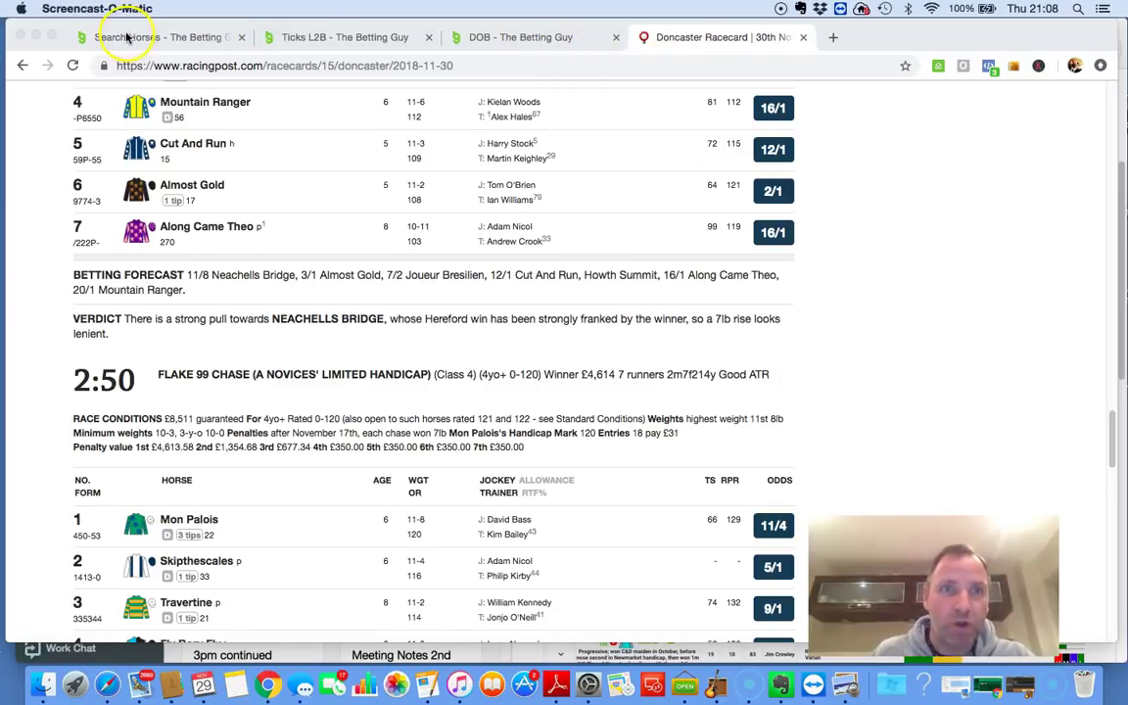
Look through the Search Comments, Ticks L2B and DOB pages of The Betting Guy, ending back on Search Comments
left_click(250, 44)
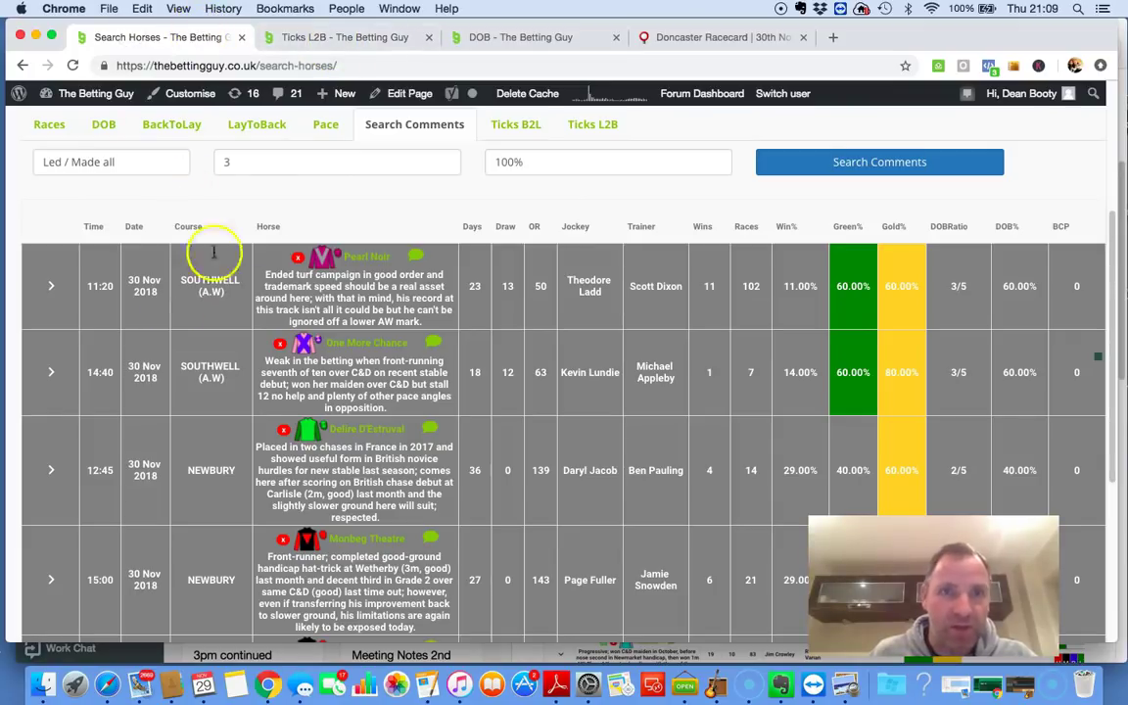
scroll(265, 241, "up", 5)
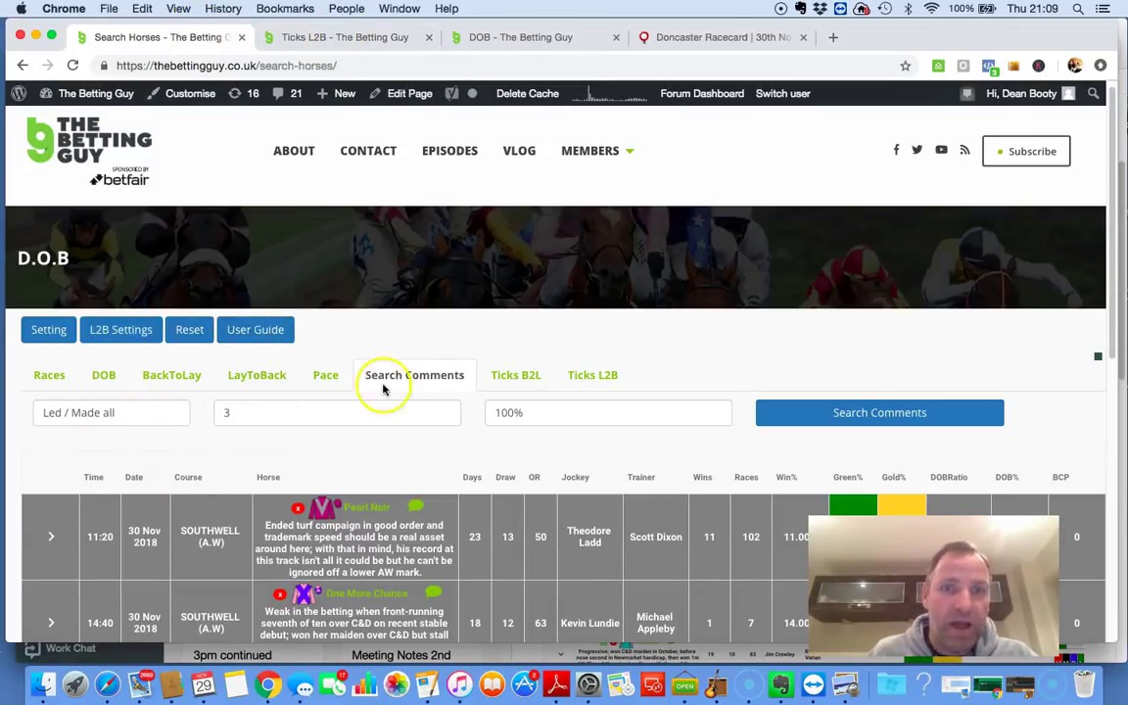
left_click(350, 37)
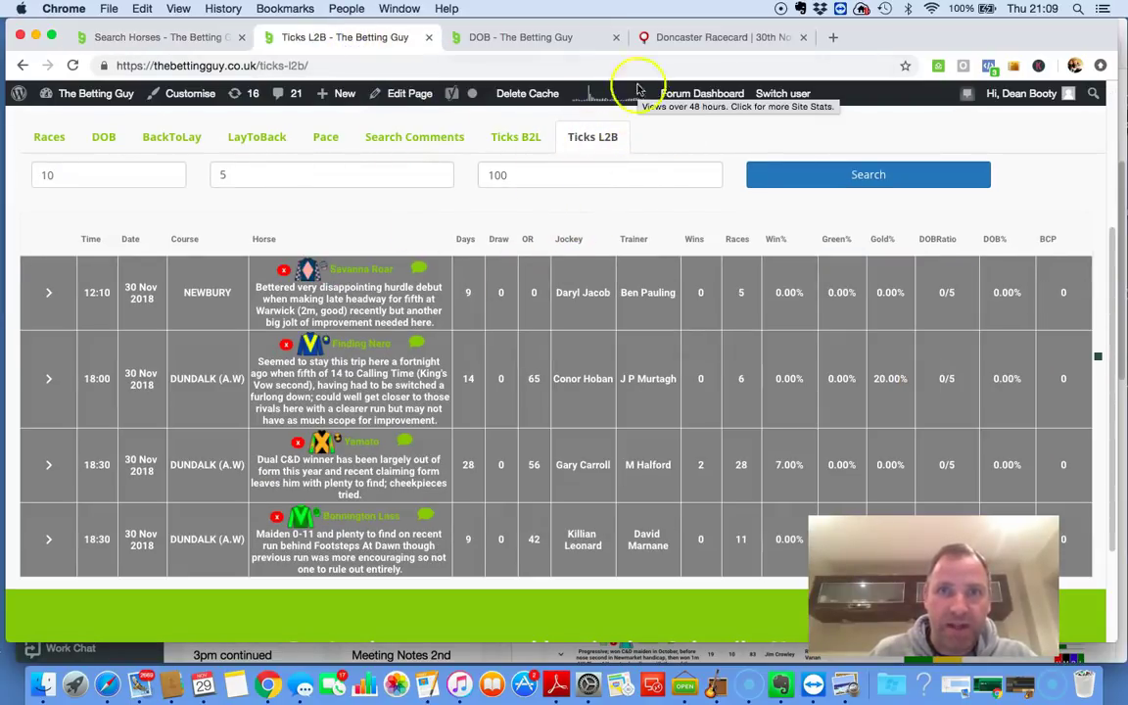
left_click(538, 40)
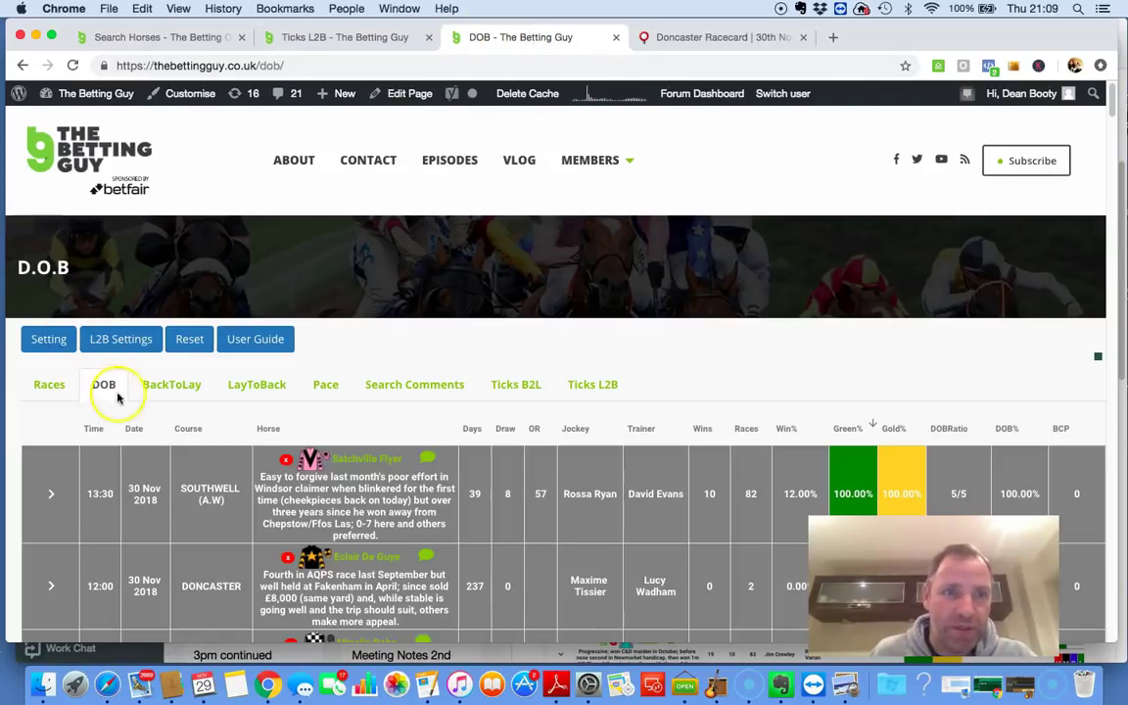
left_click(149, 39)
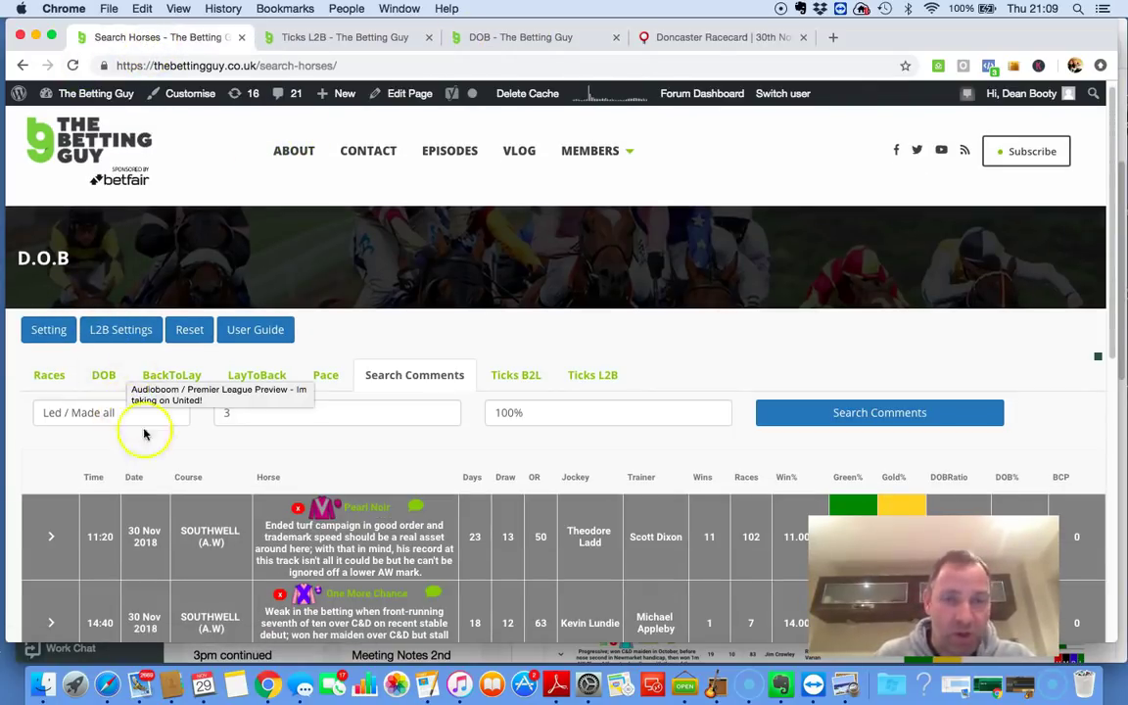
left_click(229, 460)
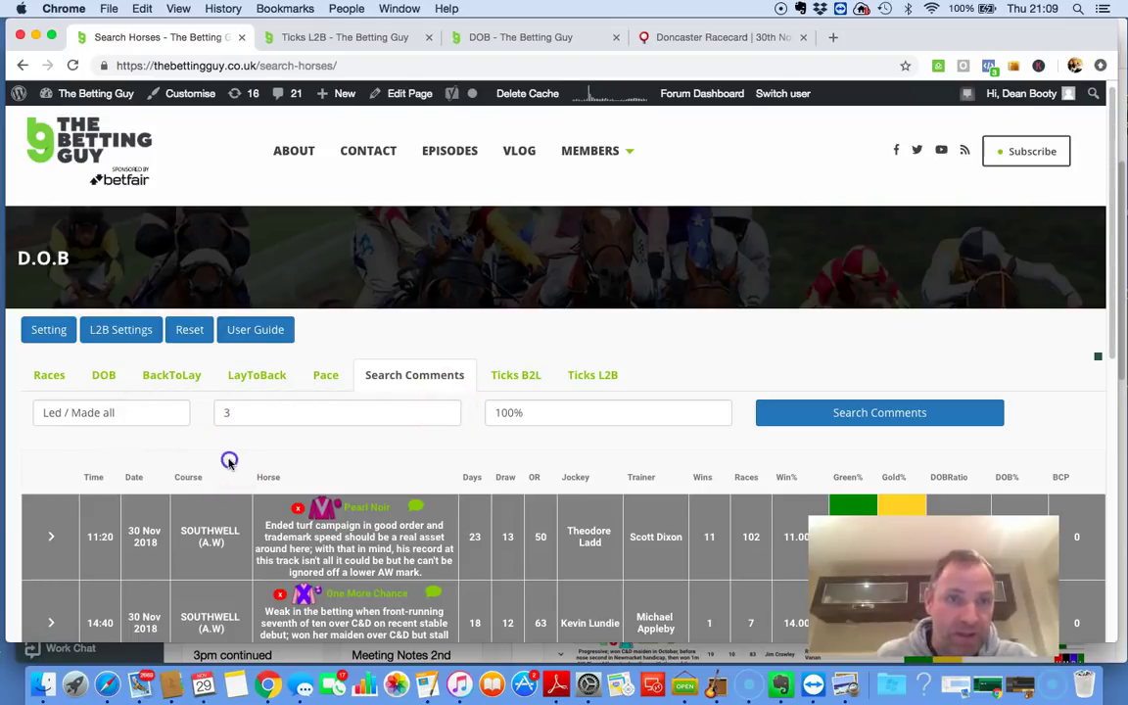
Review the available keyword, form history and search criteria options for the comment search without changing any selection
left_click(138, 415)
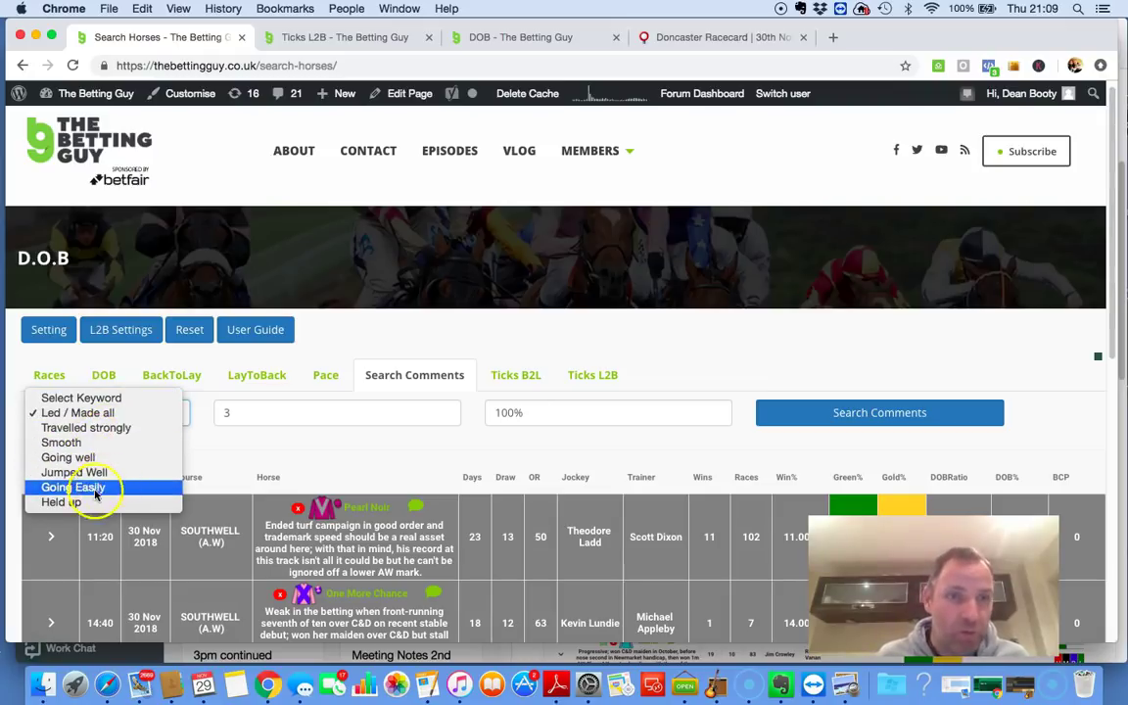
left_click(231, 440)
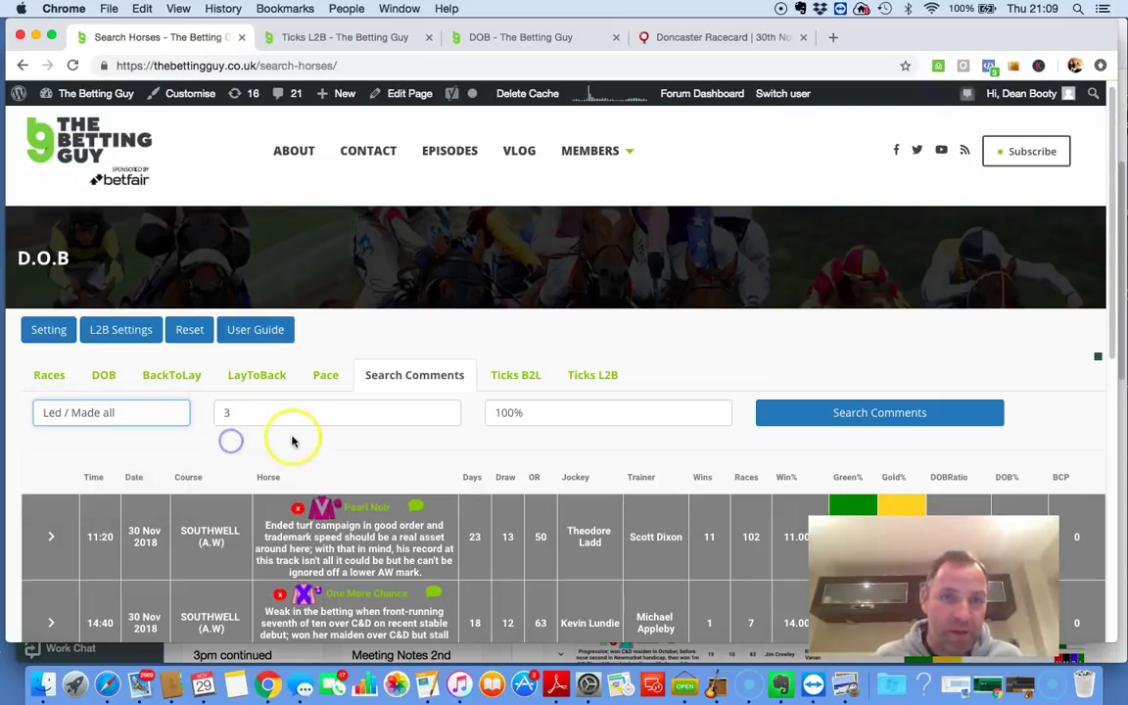
left_click(265, 412)
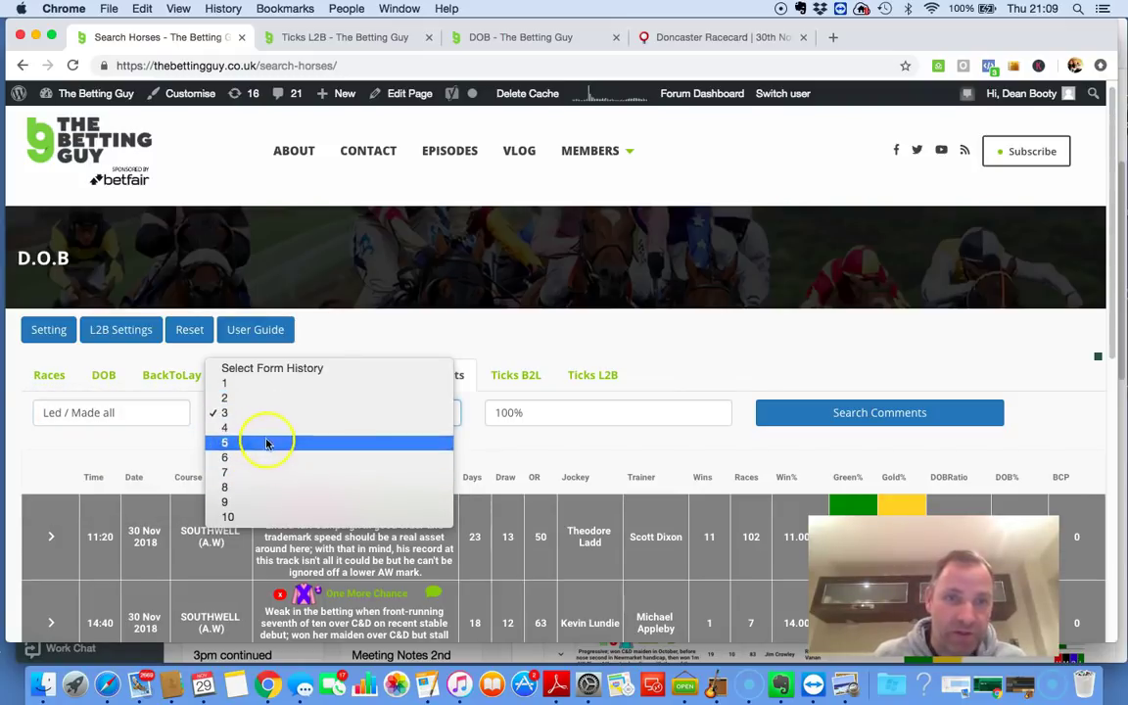
left_click(154, 394)
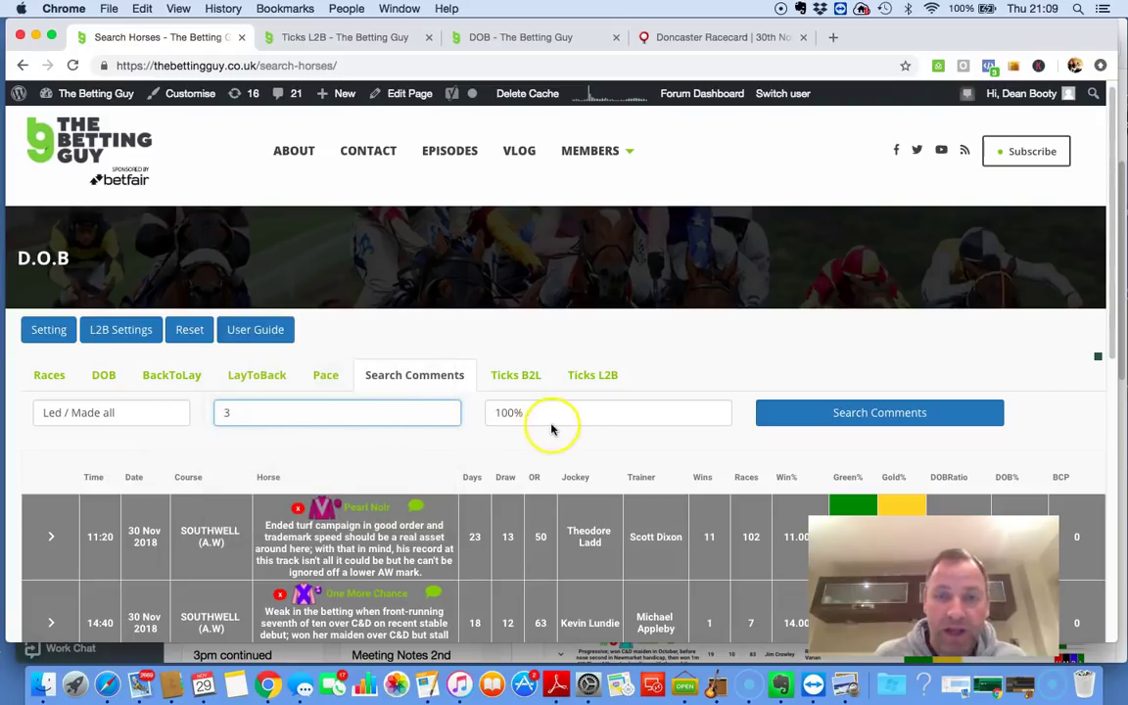
left_click(530, 423)
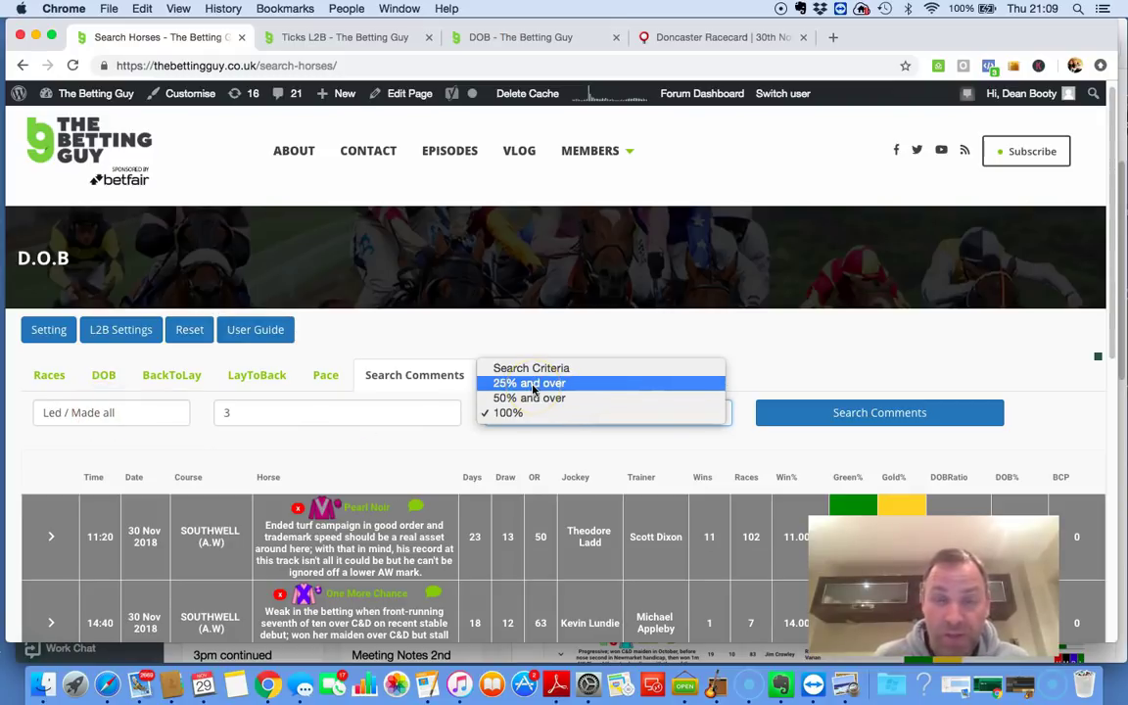
left_click(303, 447)
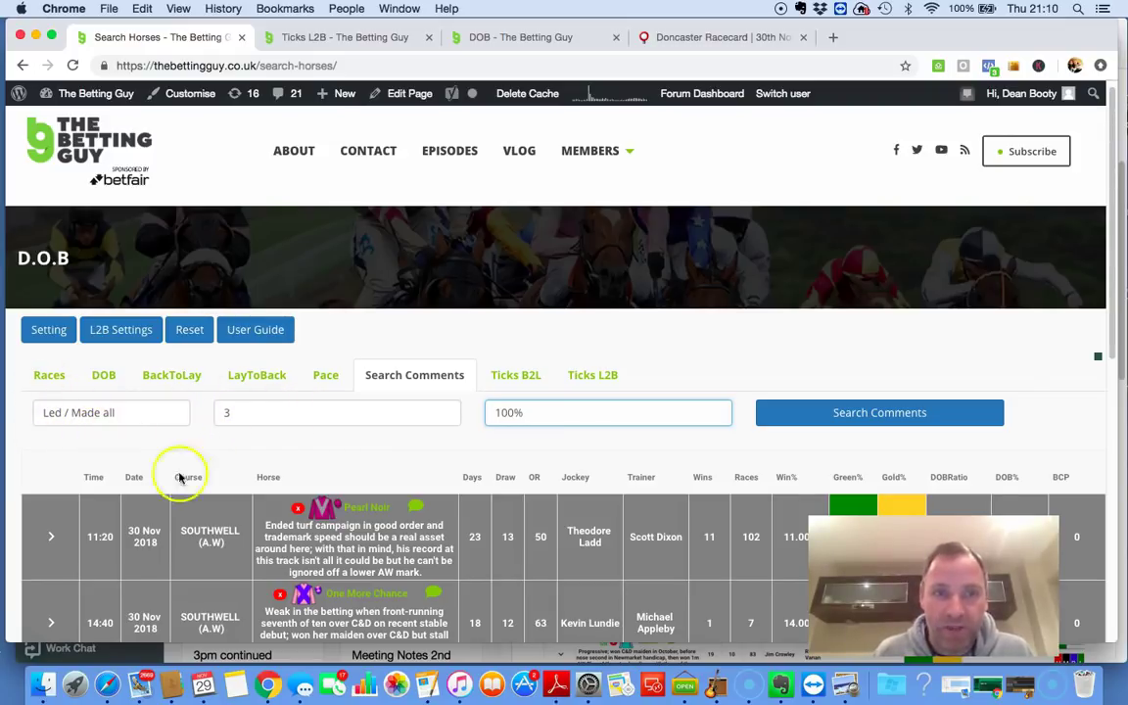
Check the gold, green, form history and DOB criteria values in the settings dialog, leaving them unchanged
scroll(314, 467, "down", 1)
scroll(314, 467, "down", 1)
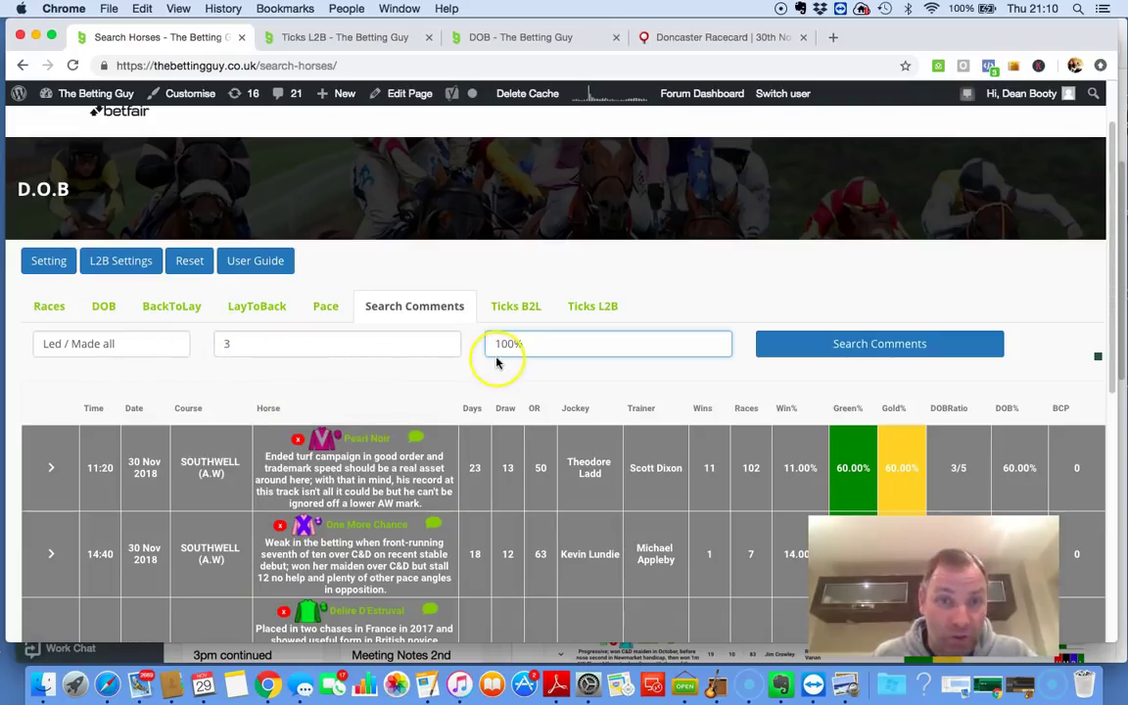
scroll(448, 371, "down", 3)
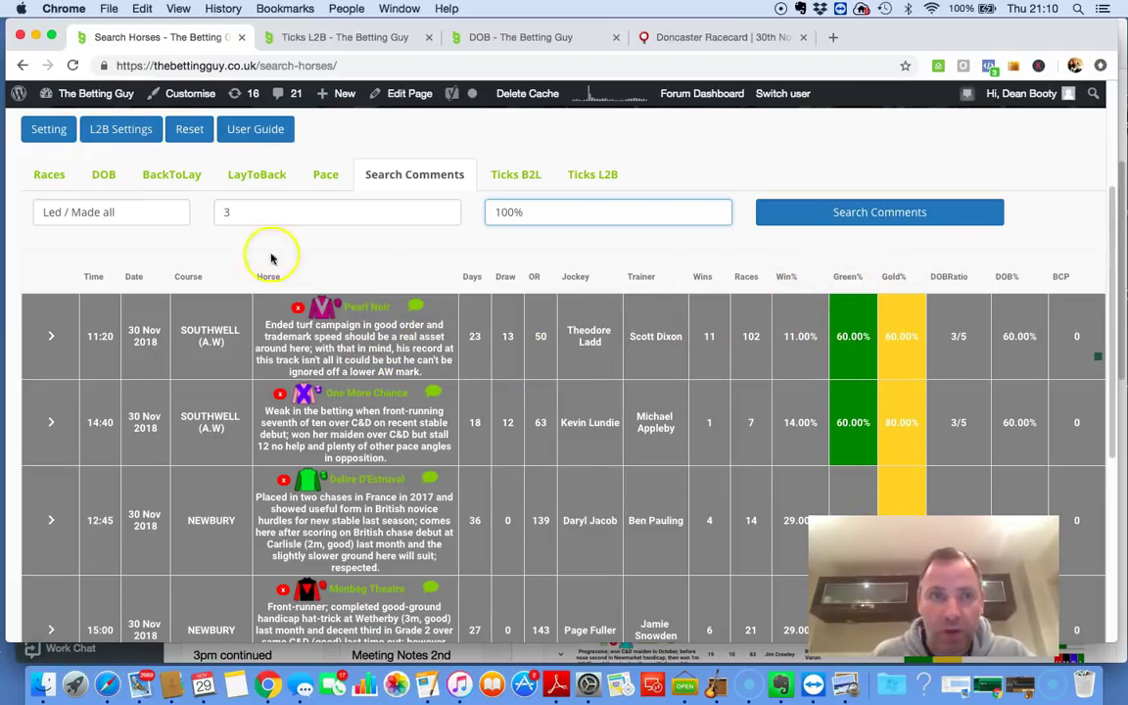
left_click(47, 135)
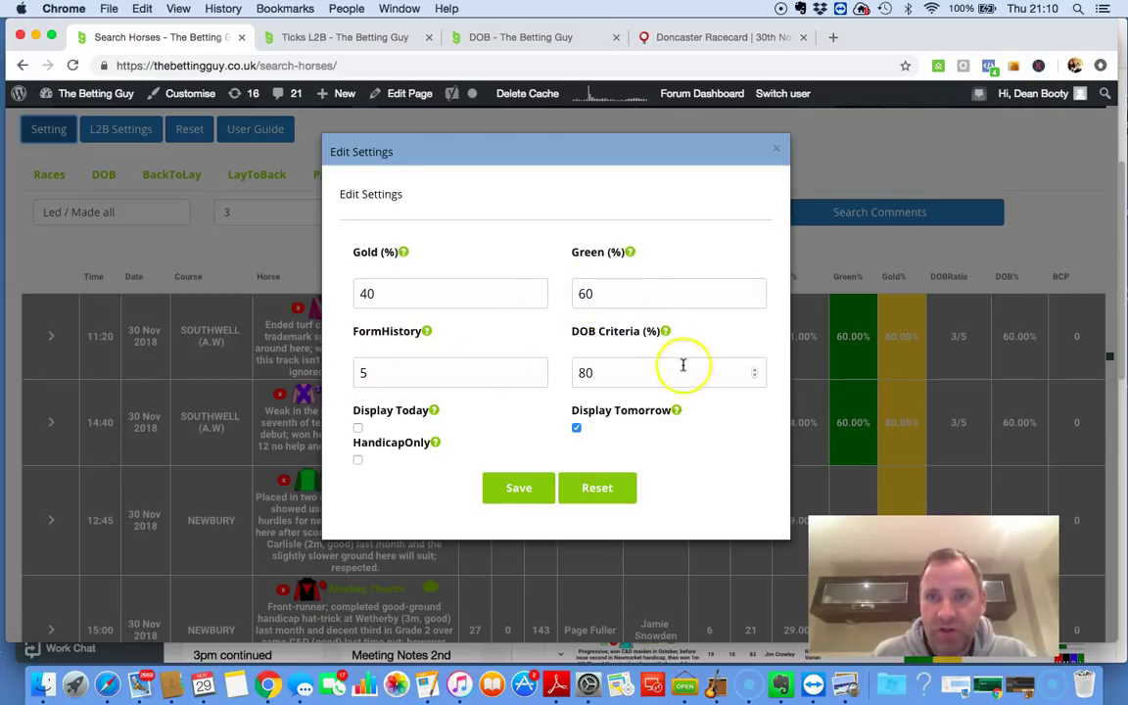
left_click(776, 154)
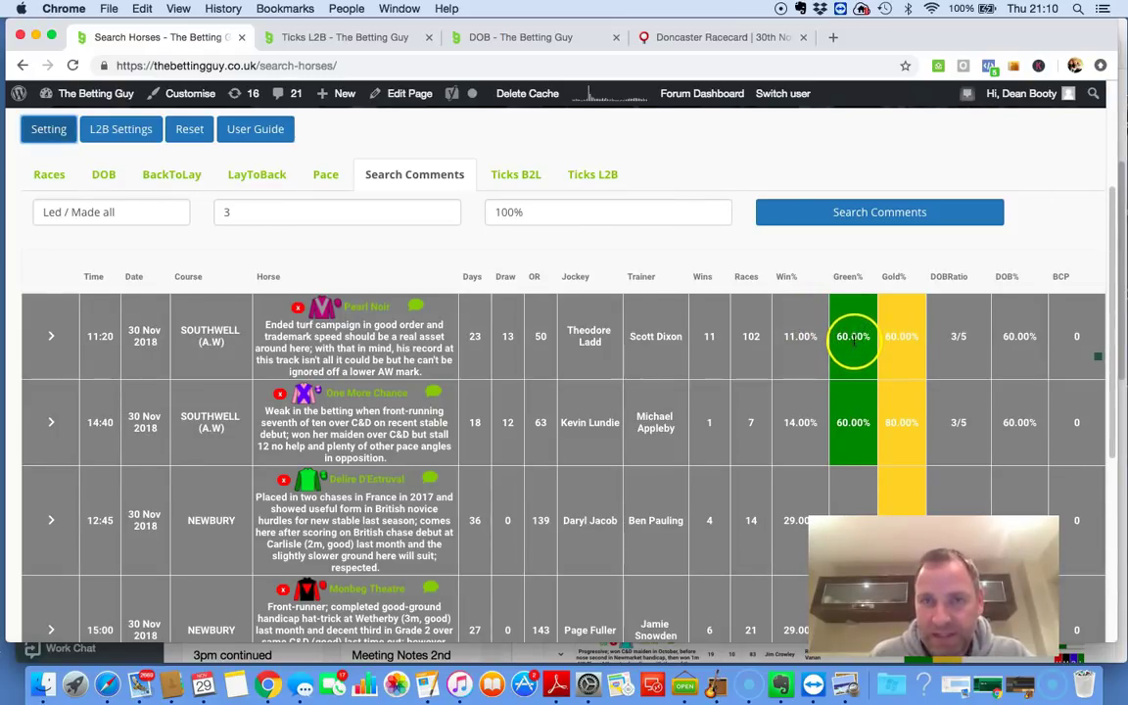
Expand Pearl Noir's 11:20 Southwell entry, examine the past race comments, in-play prices and BSP percentages, and collapse it
left_click(51, 335)
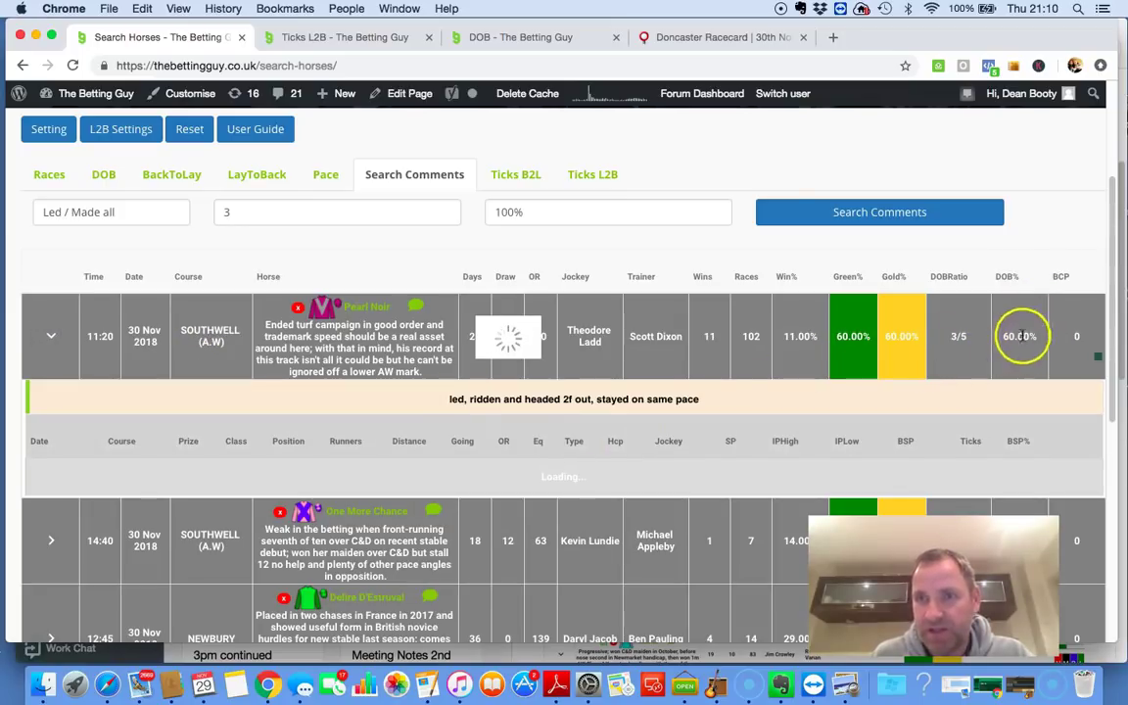
scroll(667, 329, "down", 1)
scroll(656, 382, "down", 1)
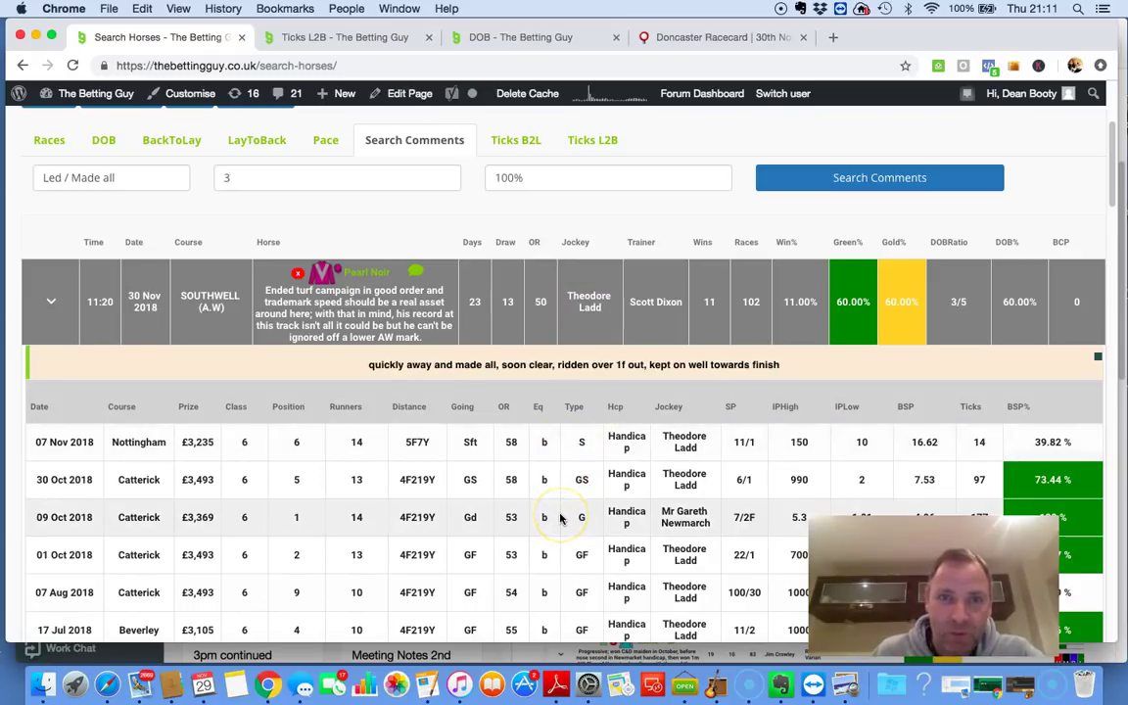
scroll(767, 423, "down", 1)
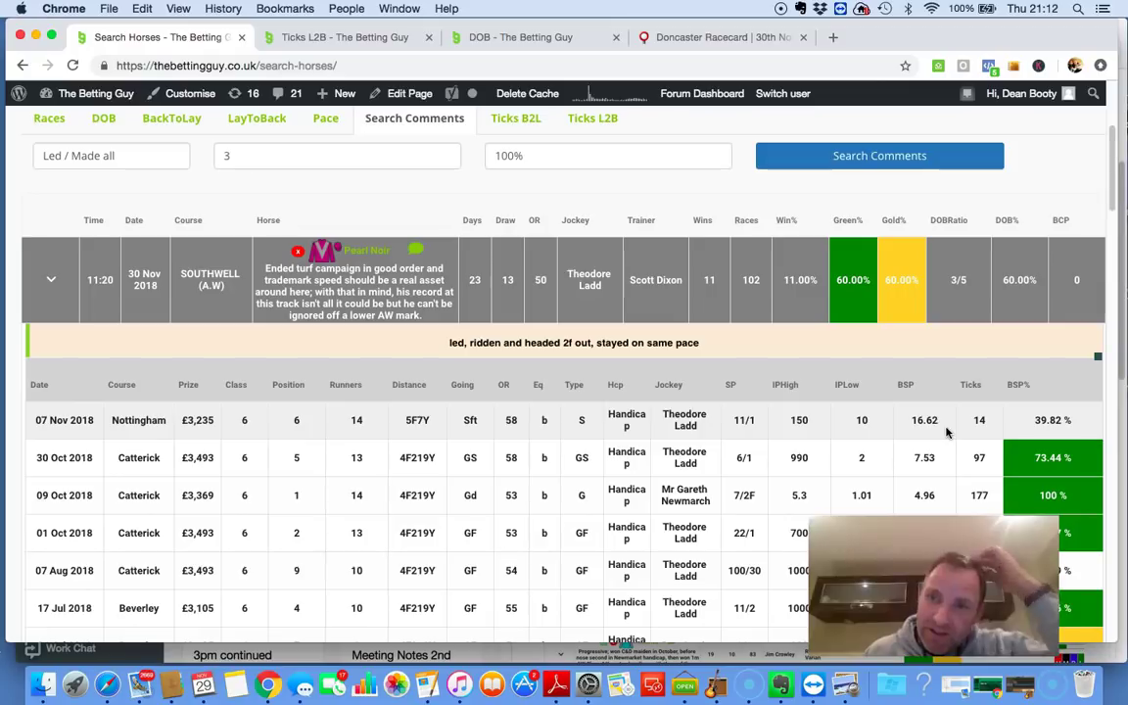
left_click(966, 457)
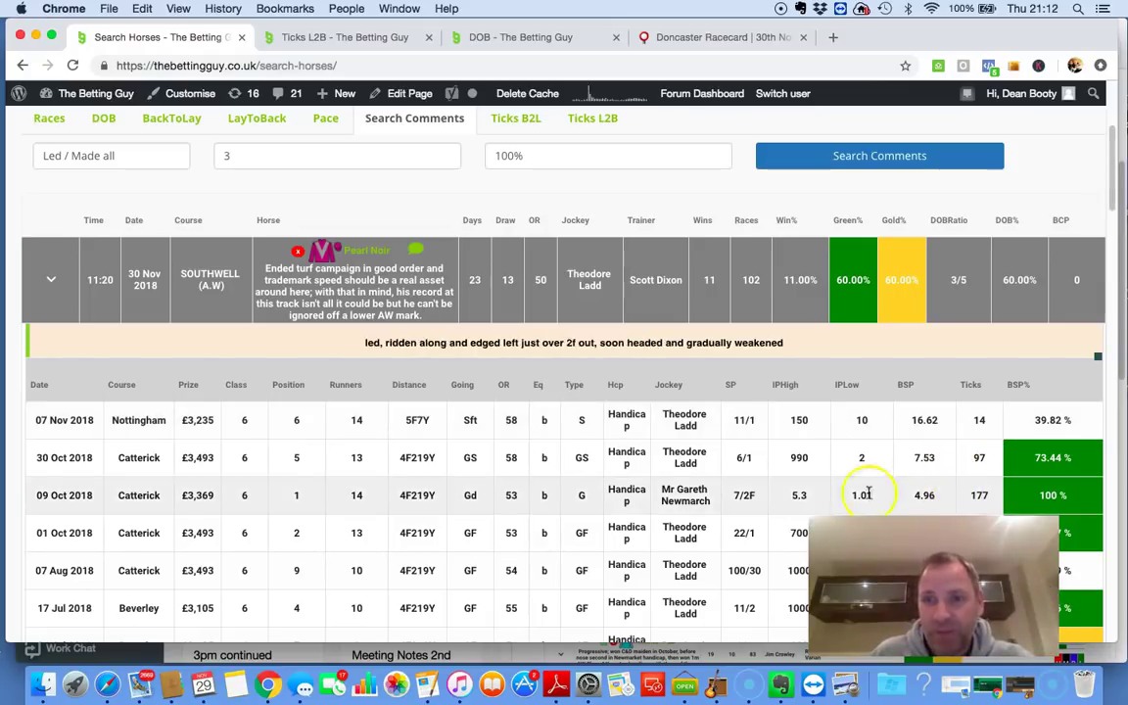
left_click(921, 495)
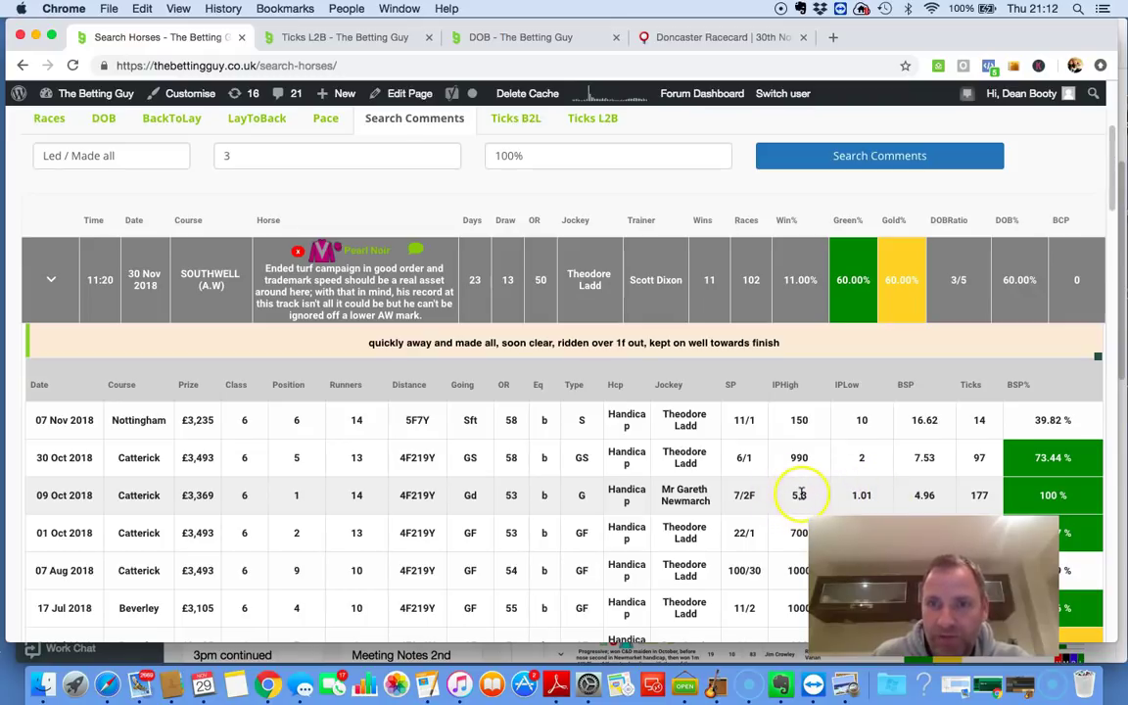
scroll(797, 490, "down", 2)
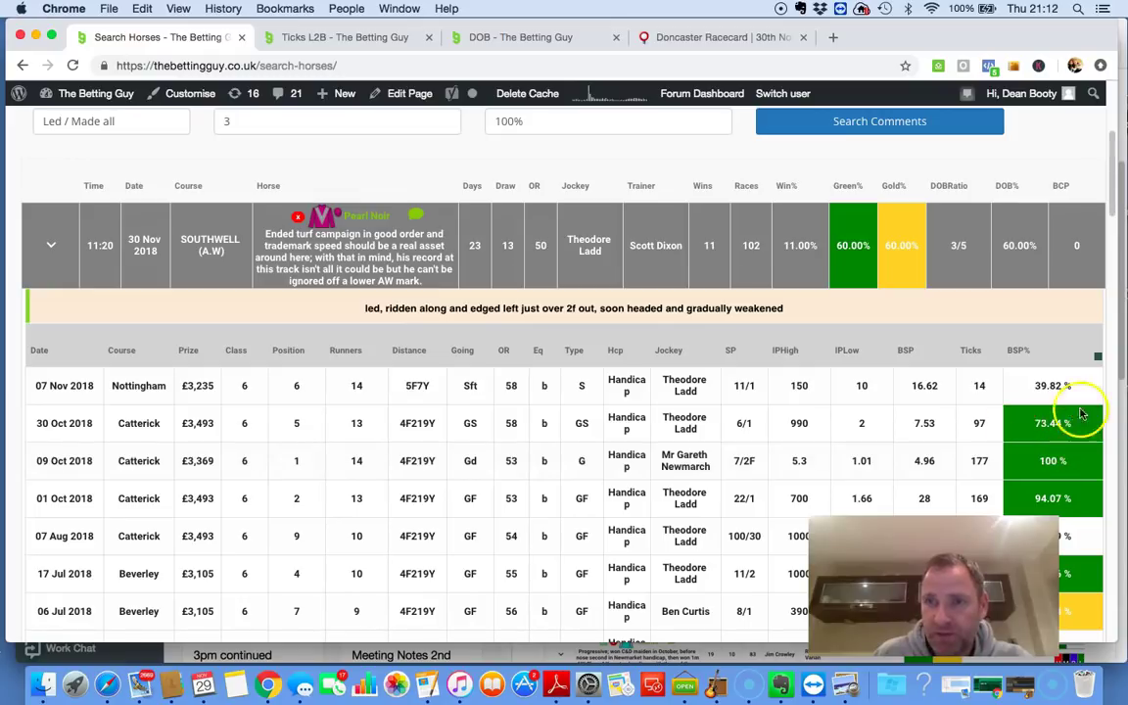
scroll(1068, 504, "down", 1)
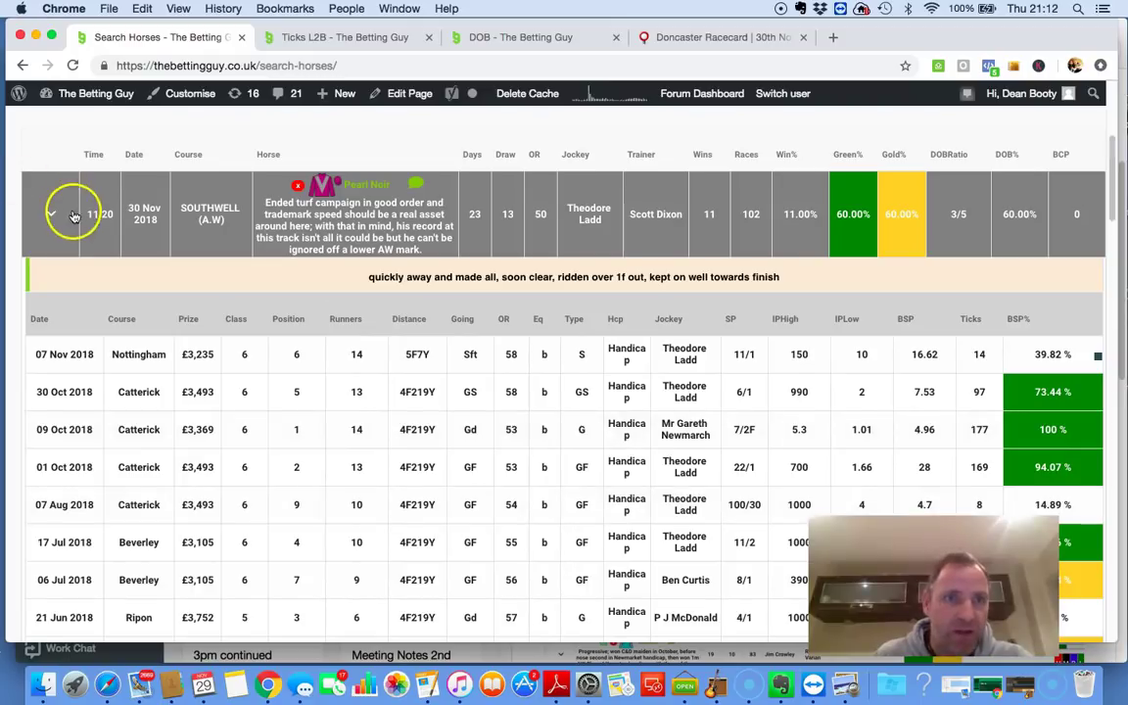
left_click(108, 207)
Expand Delire D'Estruval's 12:45 Newbury entry, examine the past race comments, in-play lows and BSP percentages, and collapse it
scroll(373, 412, "down", 5)
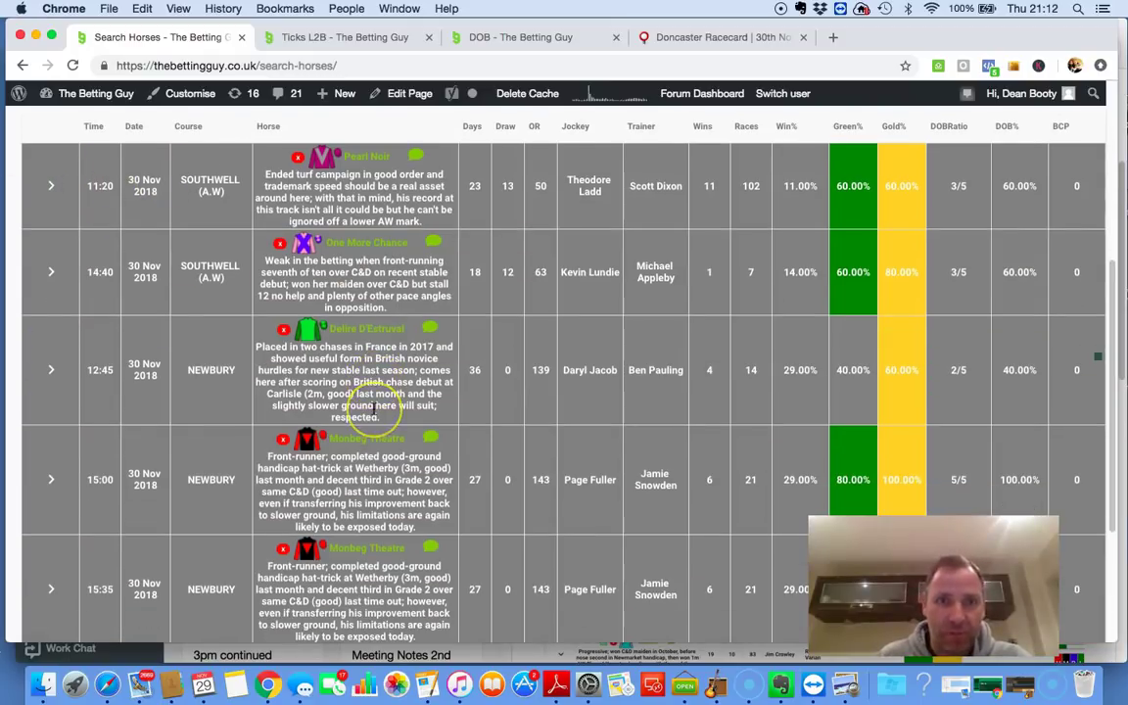
scroll(362, 391, "up", 4)
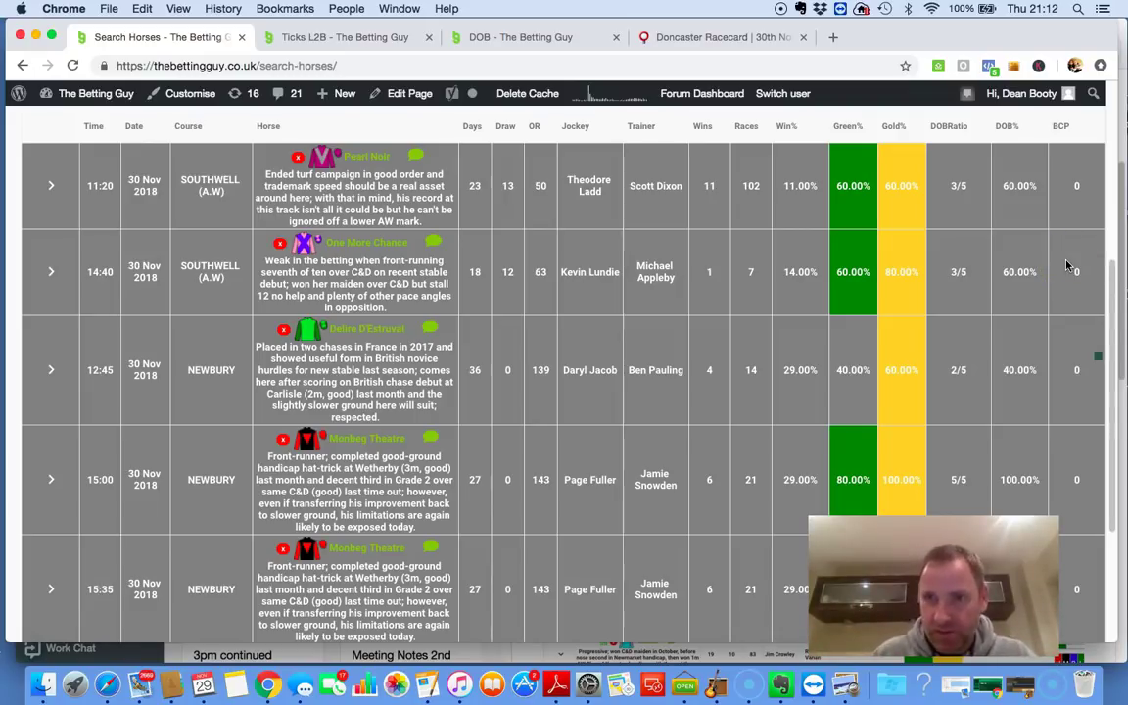
left_click(49, 369)
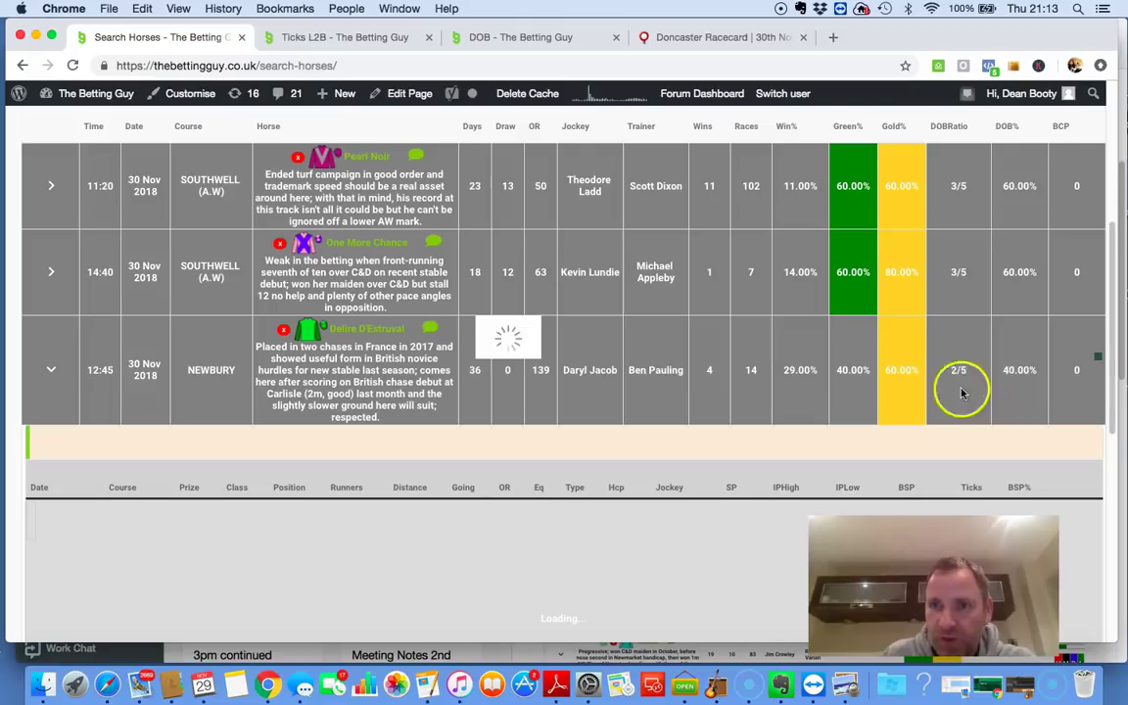
mouse_move(524, 543)
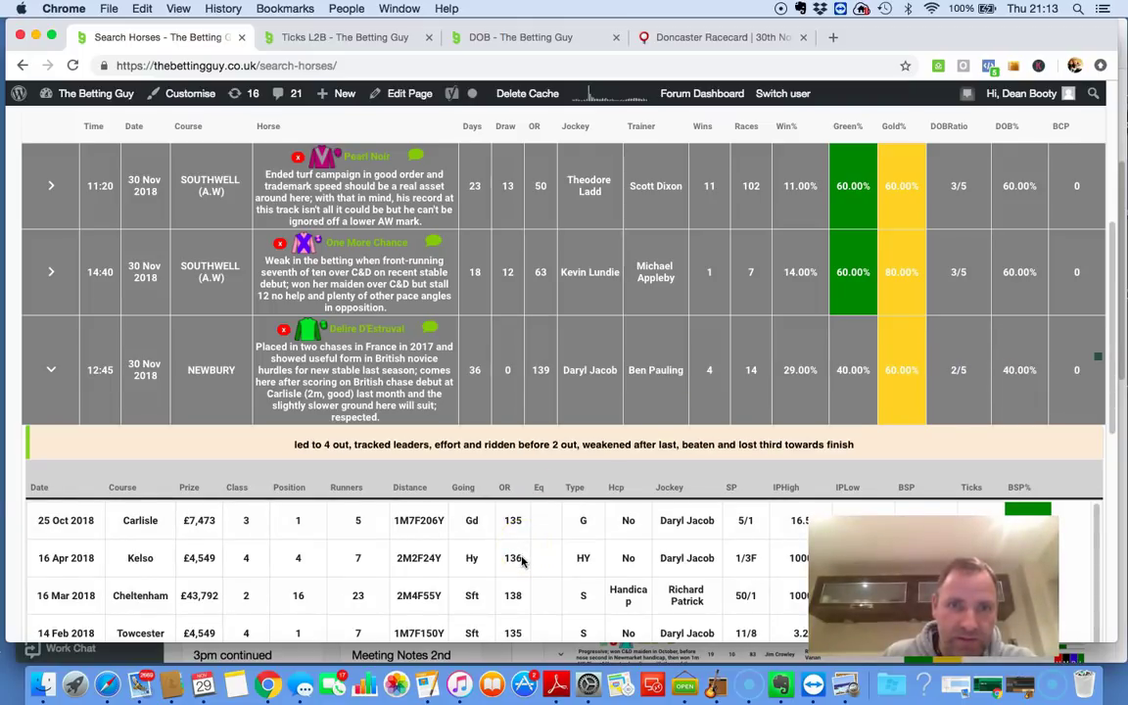
left_click(516, 586)
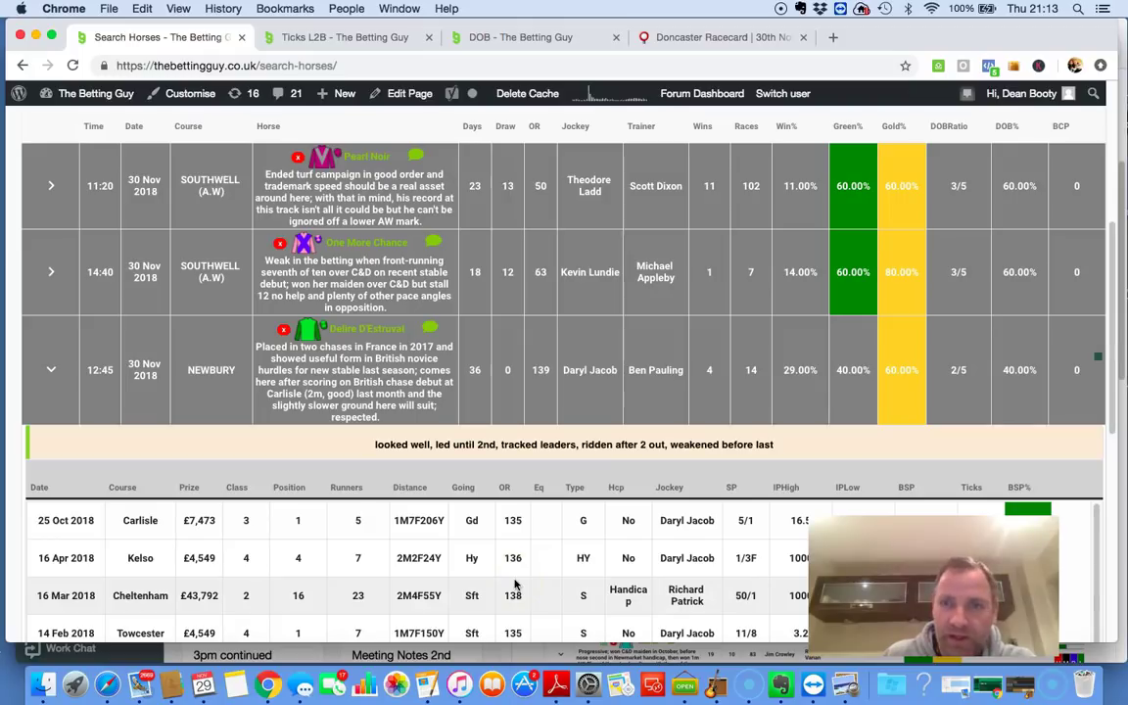
scroll(550, 559, "down", 1)
scroll(920, 333, "down", 1)
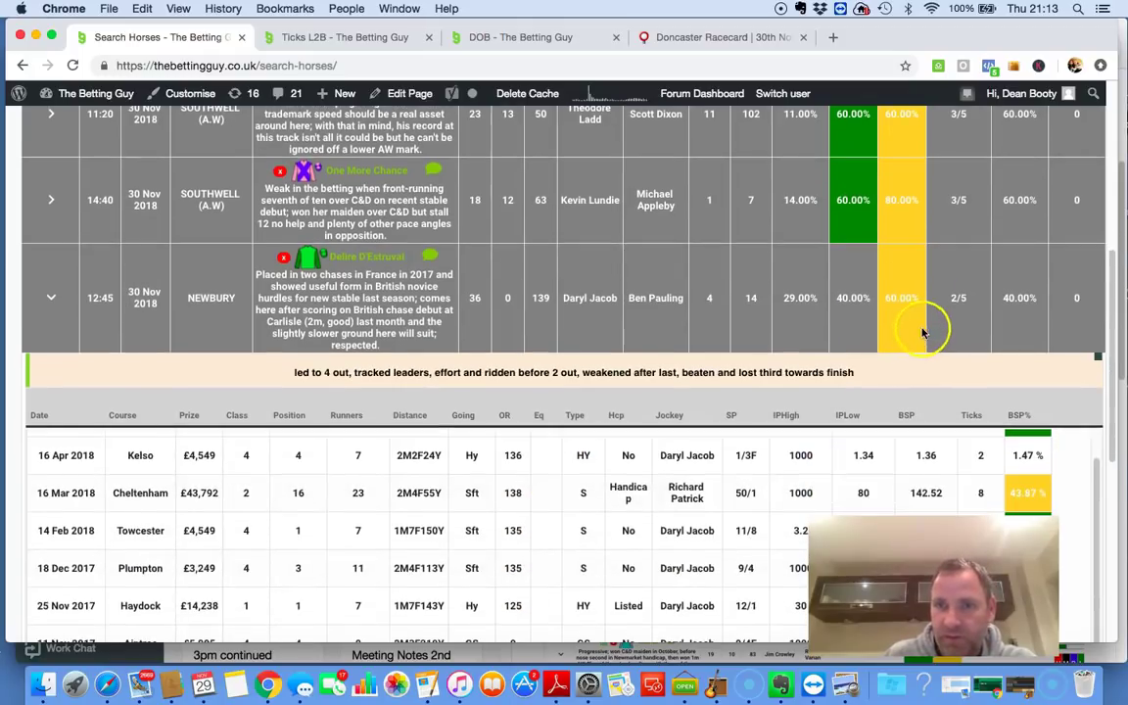
scroll(921, 333, "down", 1)
scroll(733, 378, "up", 1)
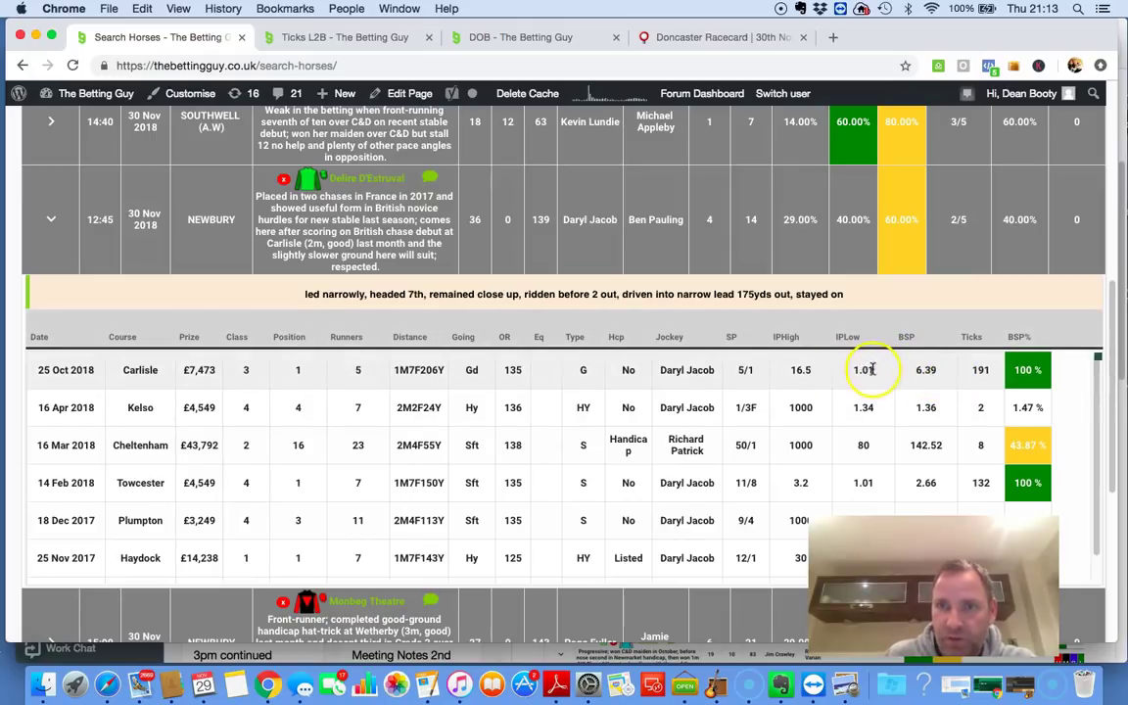
mouse_move(926, 408)
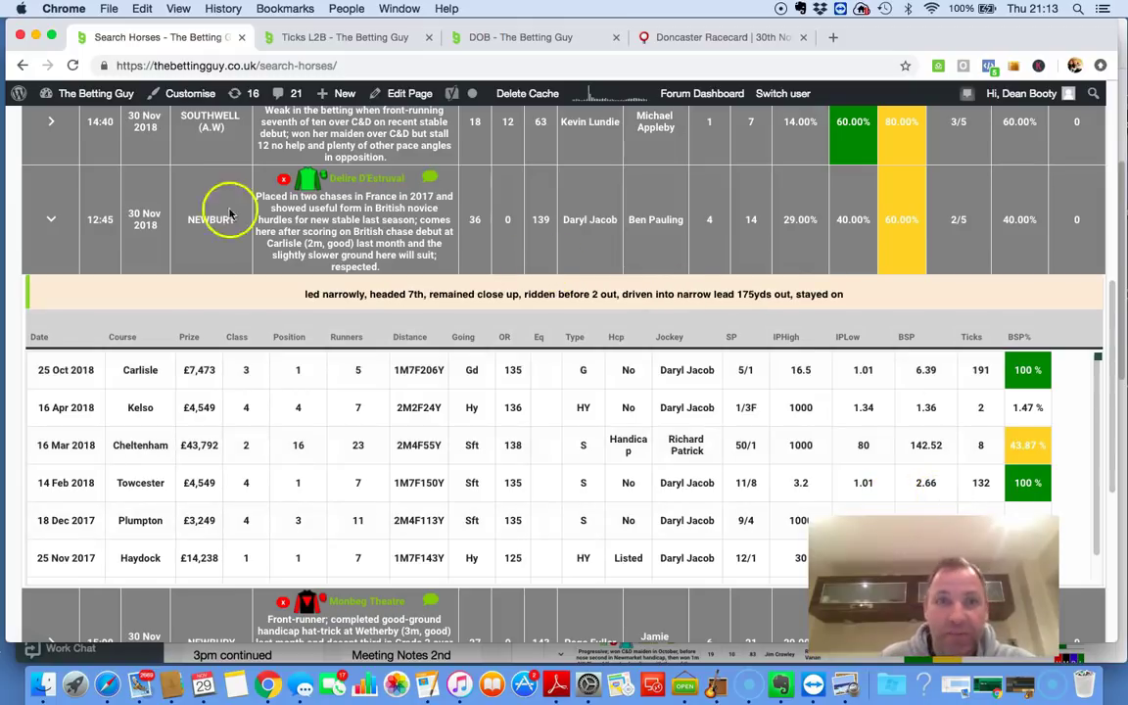
left_click(57, 220)
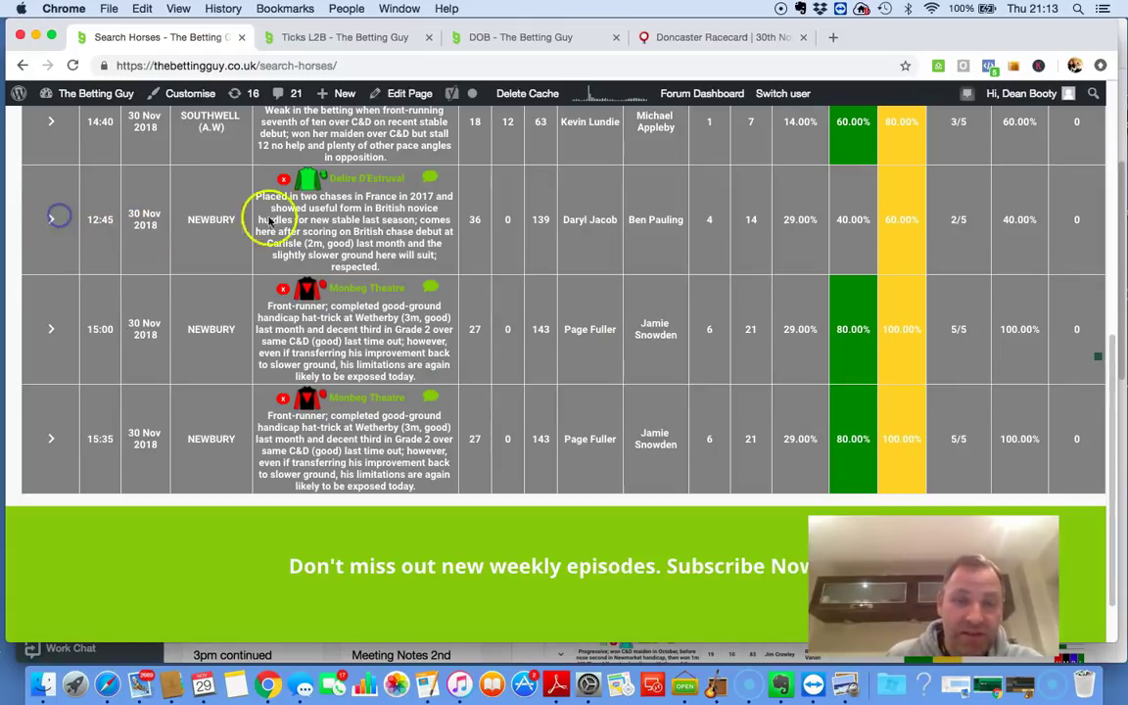
Return to the top of the comment search results and switch to the Ticks L2B results page
scroll(460, 263, "up", 3)
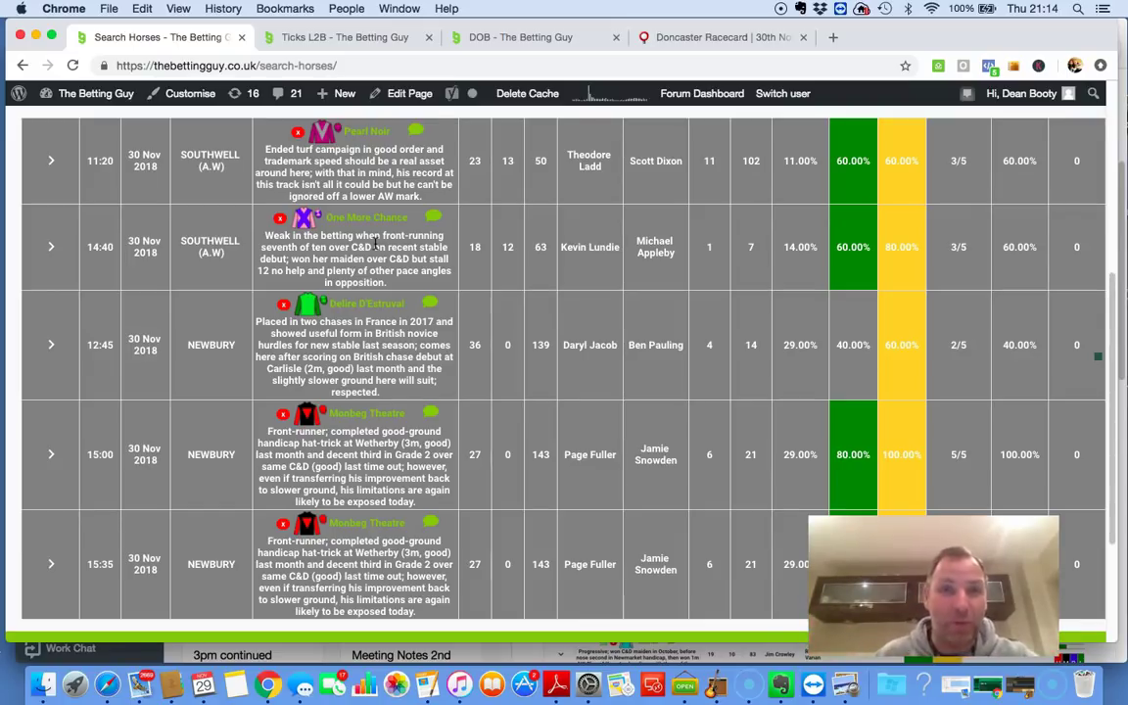
scroll(448, 164, "up", 5)
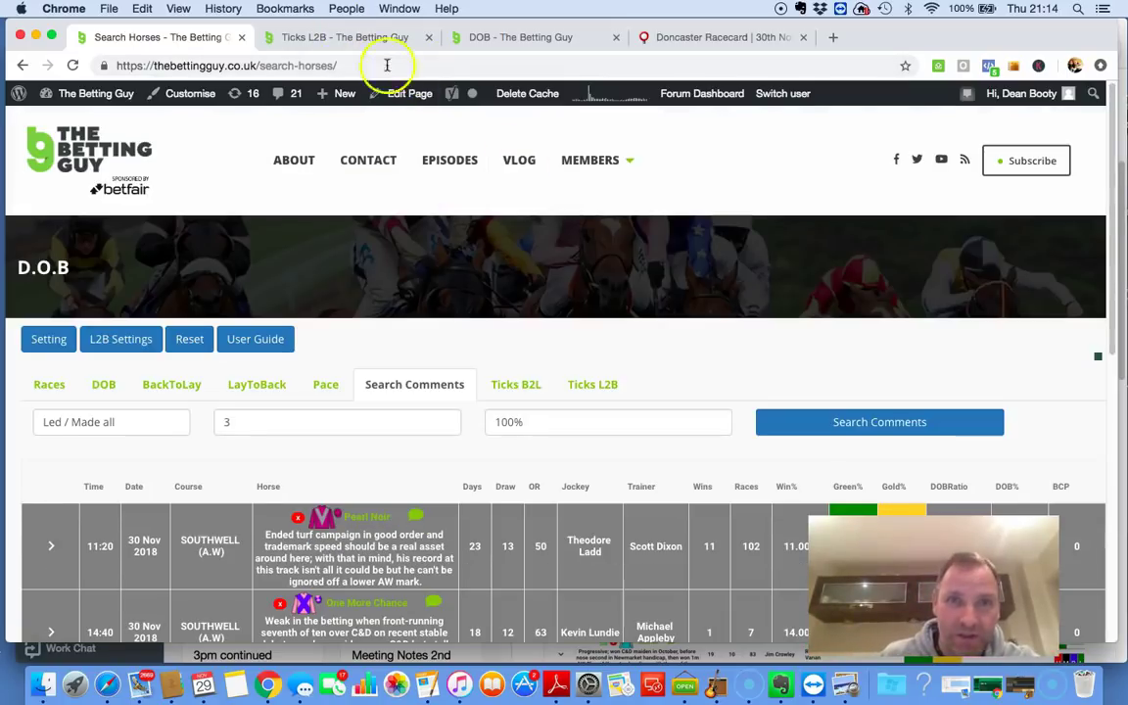
left_click(350, 37)
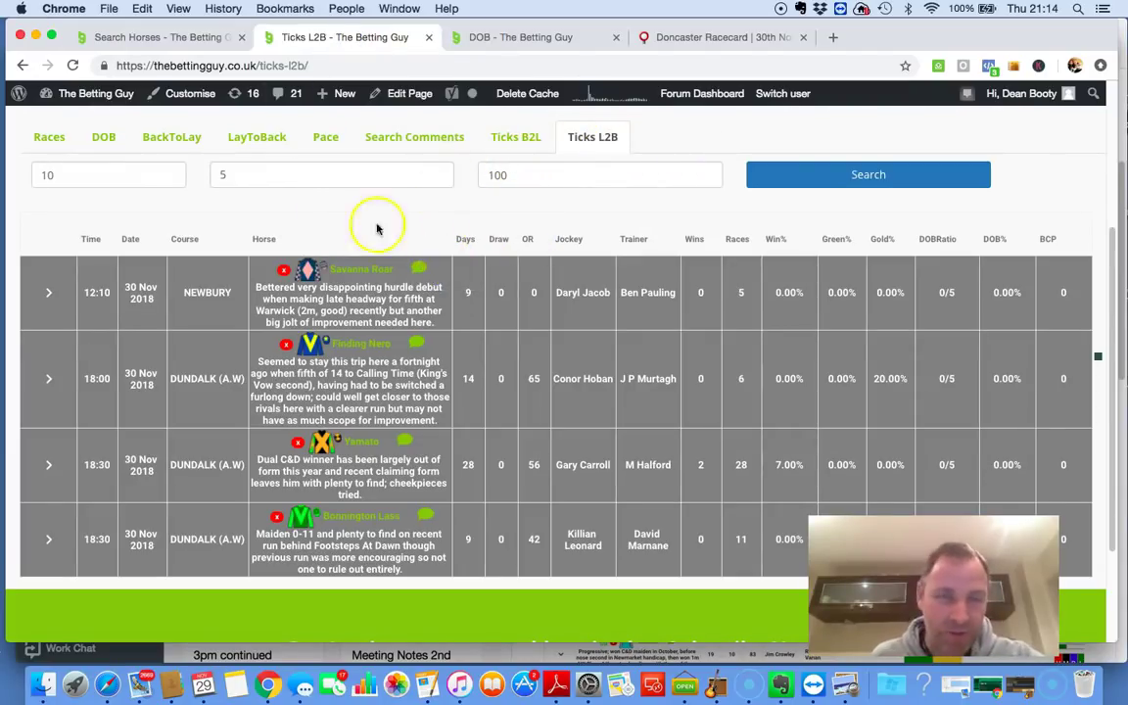
Check the three search criteria values above the Ticks L2B results, starting with the ticks value, and keep them as they are
left_click(144, 174)
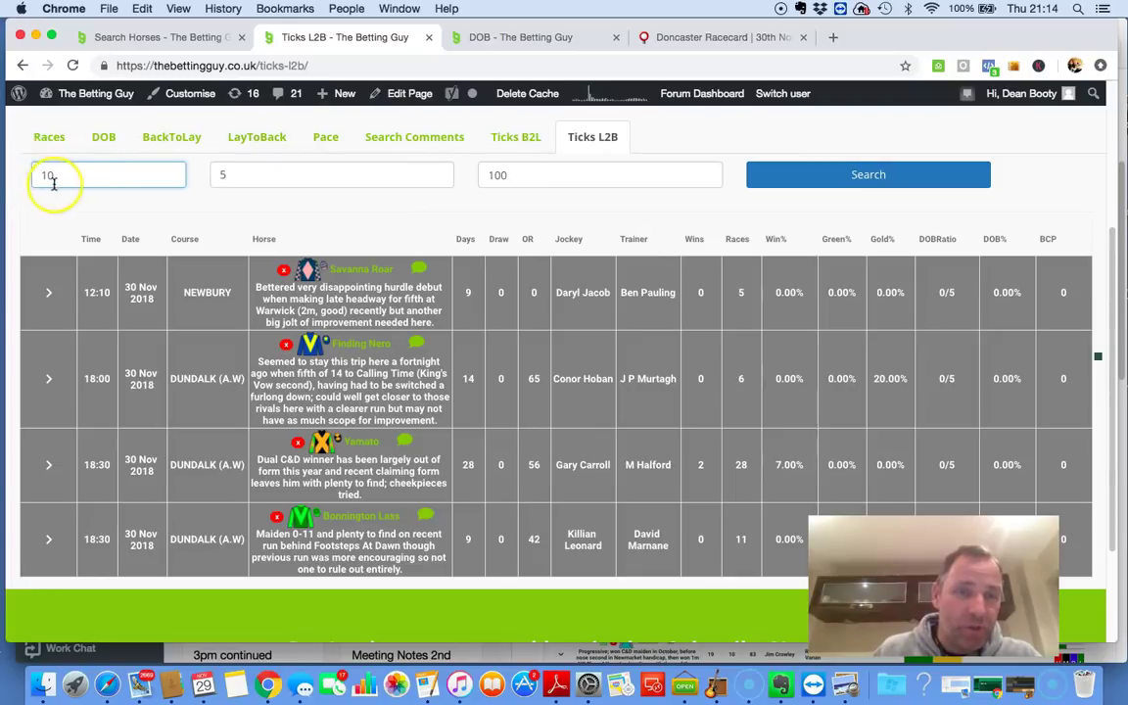
left_click_drag(70, 167, 40, 182)
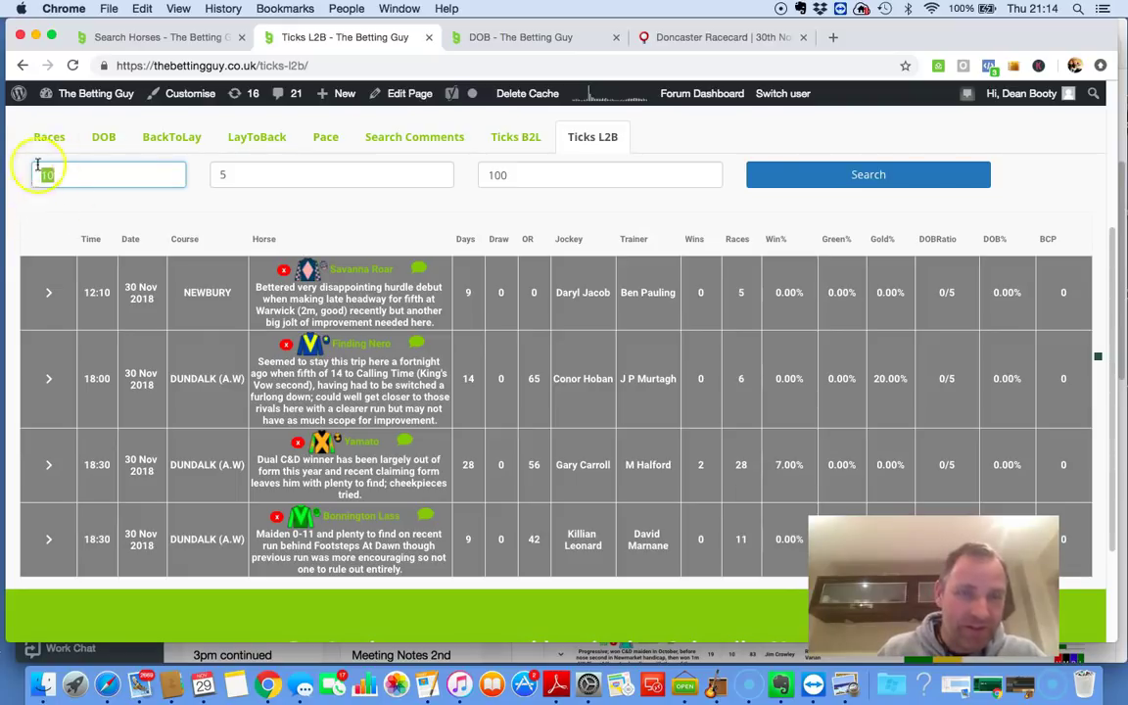
left_click(31, 206)
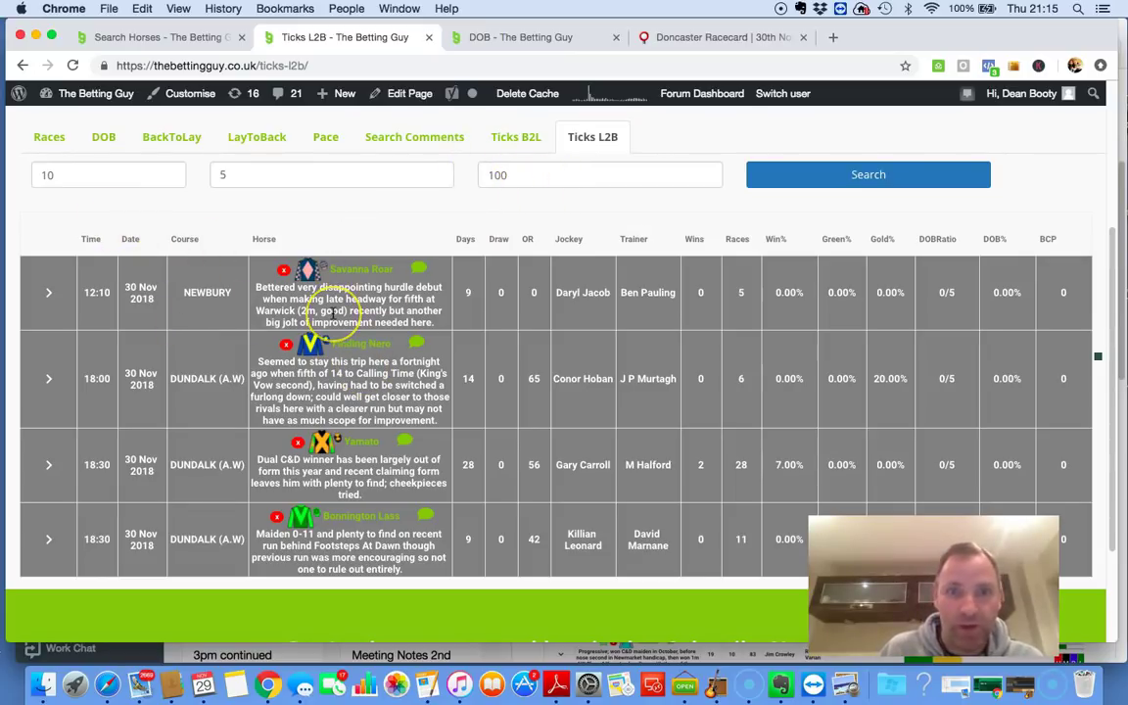
Expand Savanna Roar's 12:10 Newbury entry, examine the past race comments, in-play lows, BSP and ticks, and collapse it
left_click(59, 292)
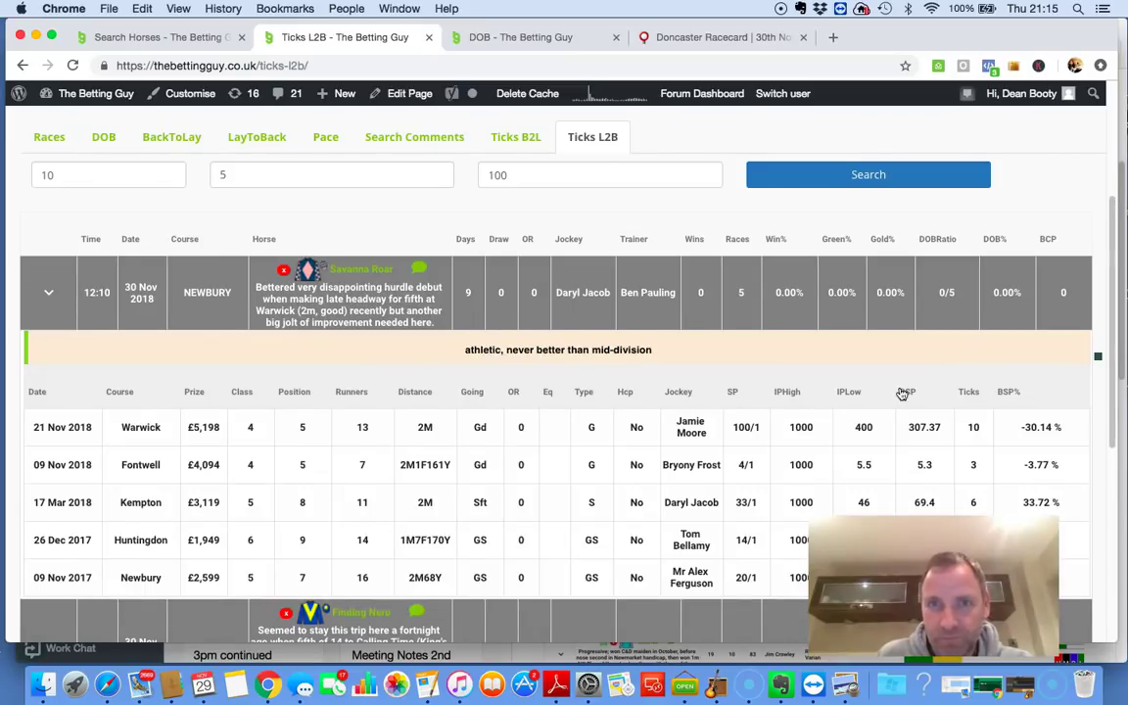
scroll(902, 394, "down", 2)
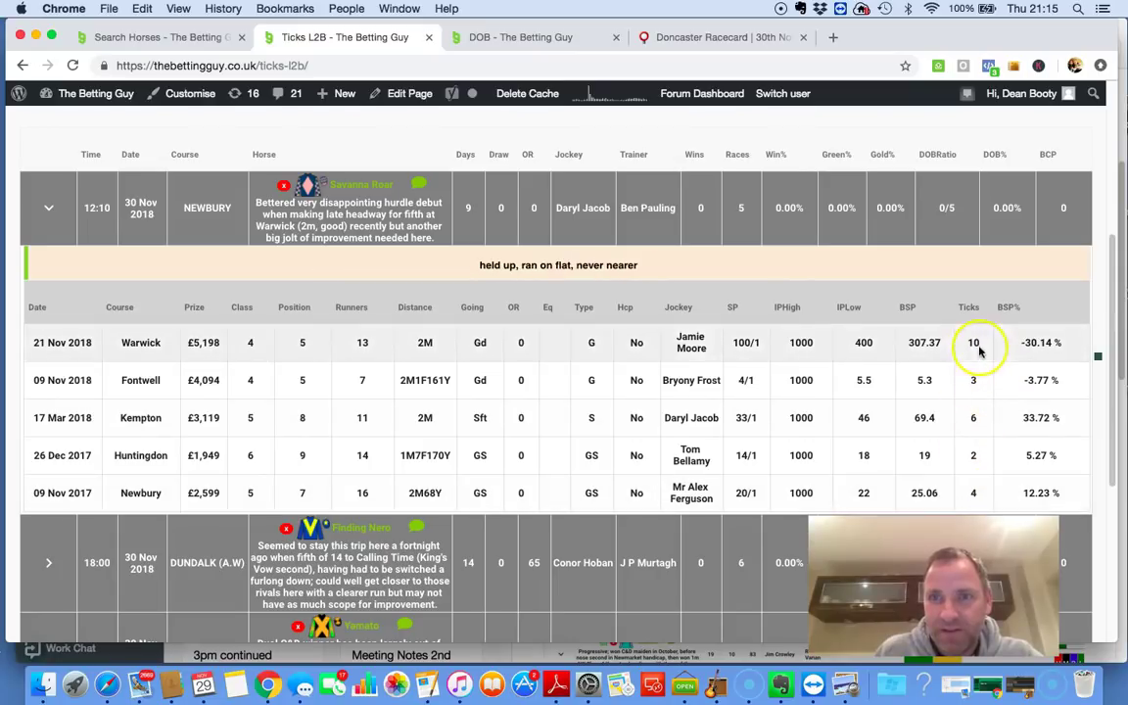
left_click(51, 209)
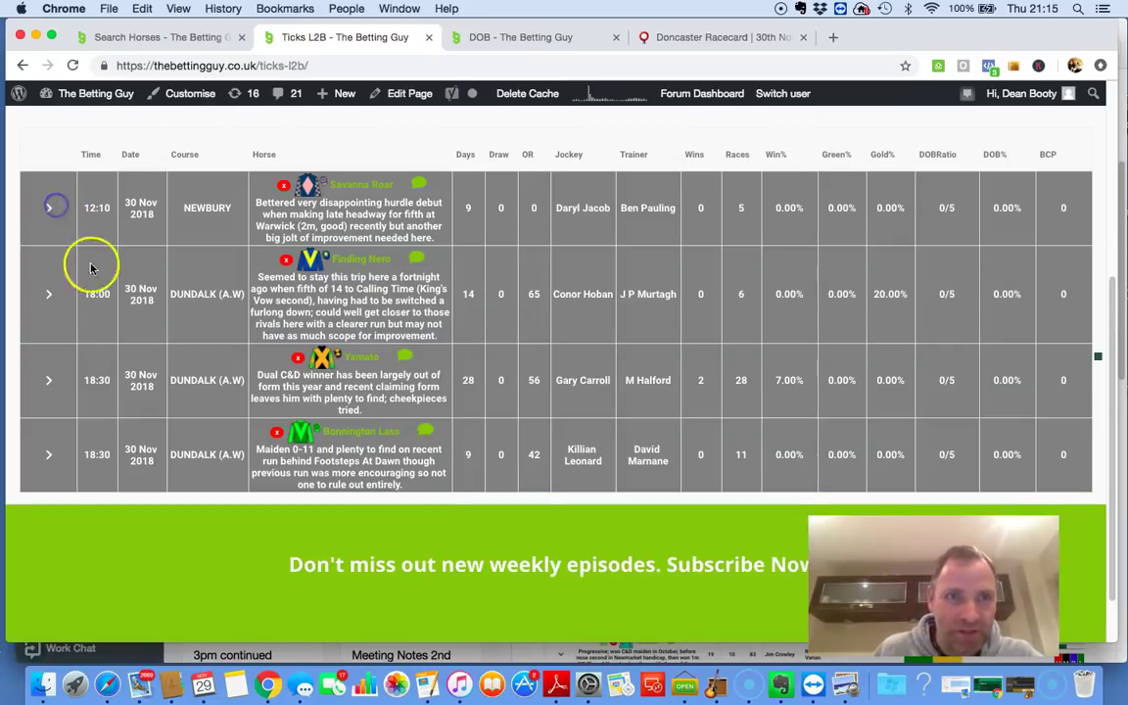
Expand Finding Nero's 18:00 Dundalk entry, examine its past race comments and figures, and collapse it
left_click(47, 294)
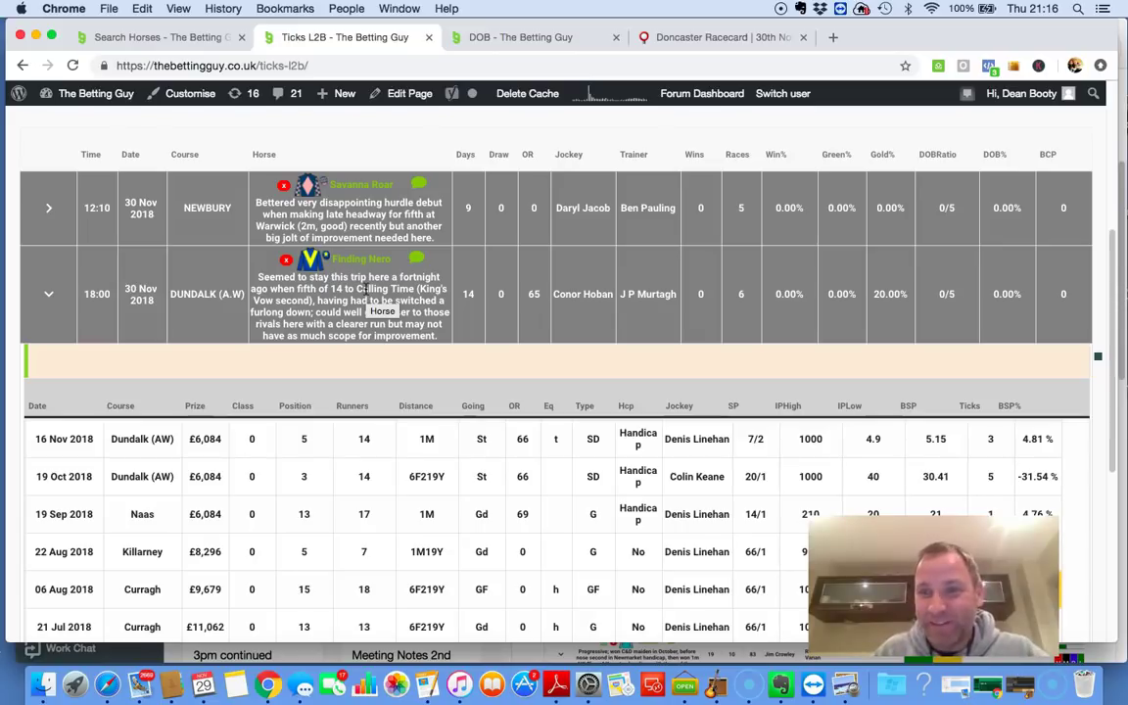
scroll(850, 386, "down", 2)
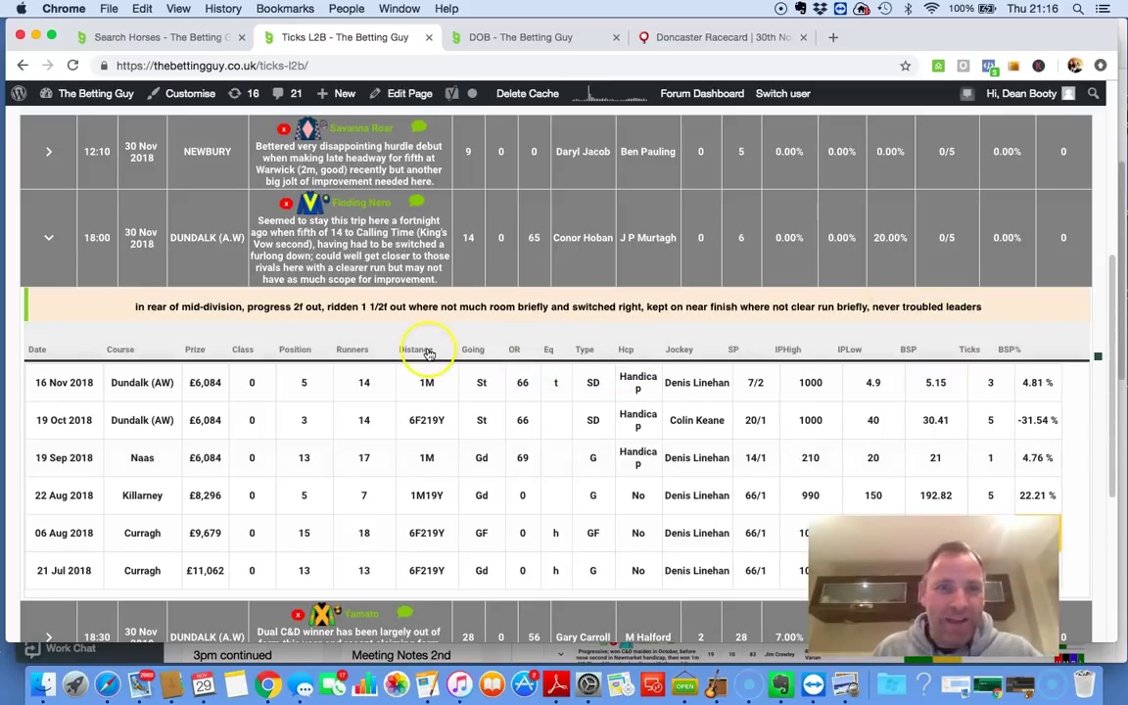
left_click(50, 239)
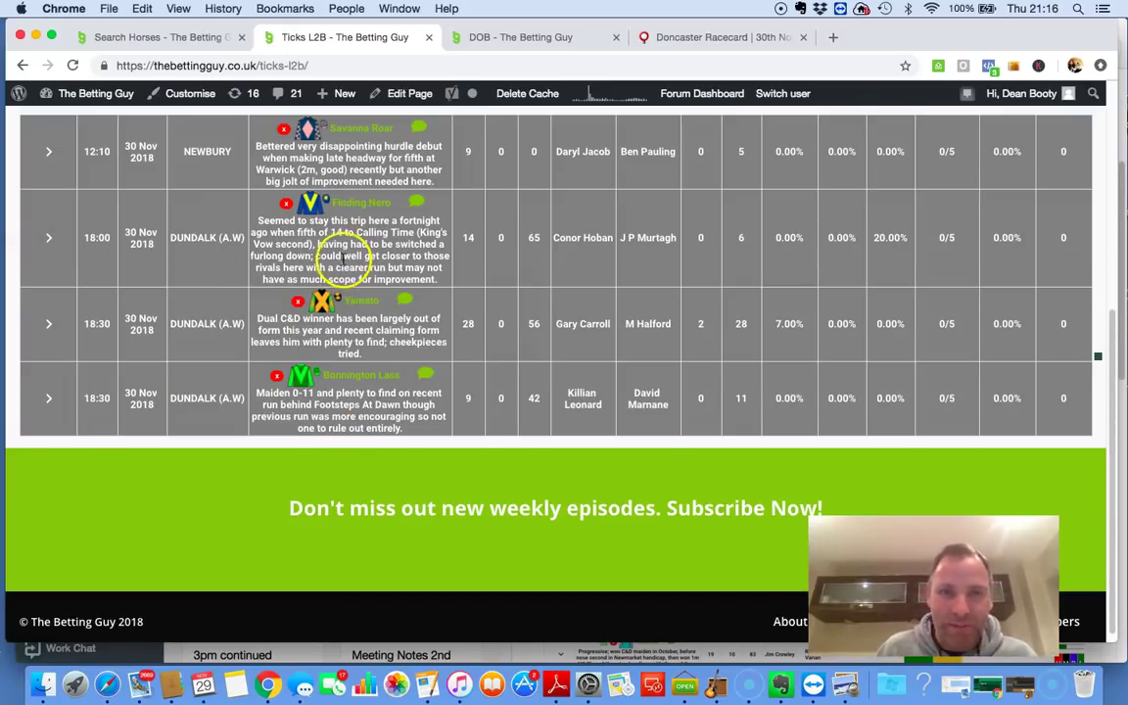
scroll(529, 352, "up", 3)
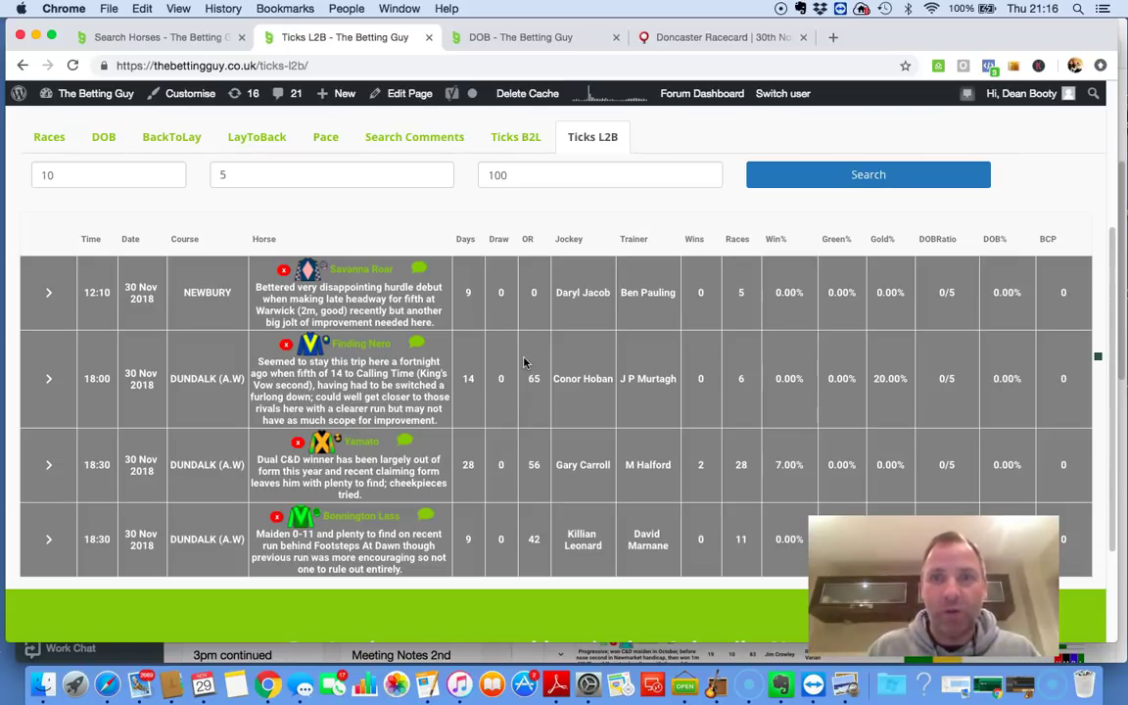
Switch to the DOB page, check the form history and DOB criteria in its settings, and close the dialog without saving
left_click(511, 37)
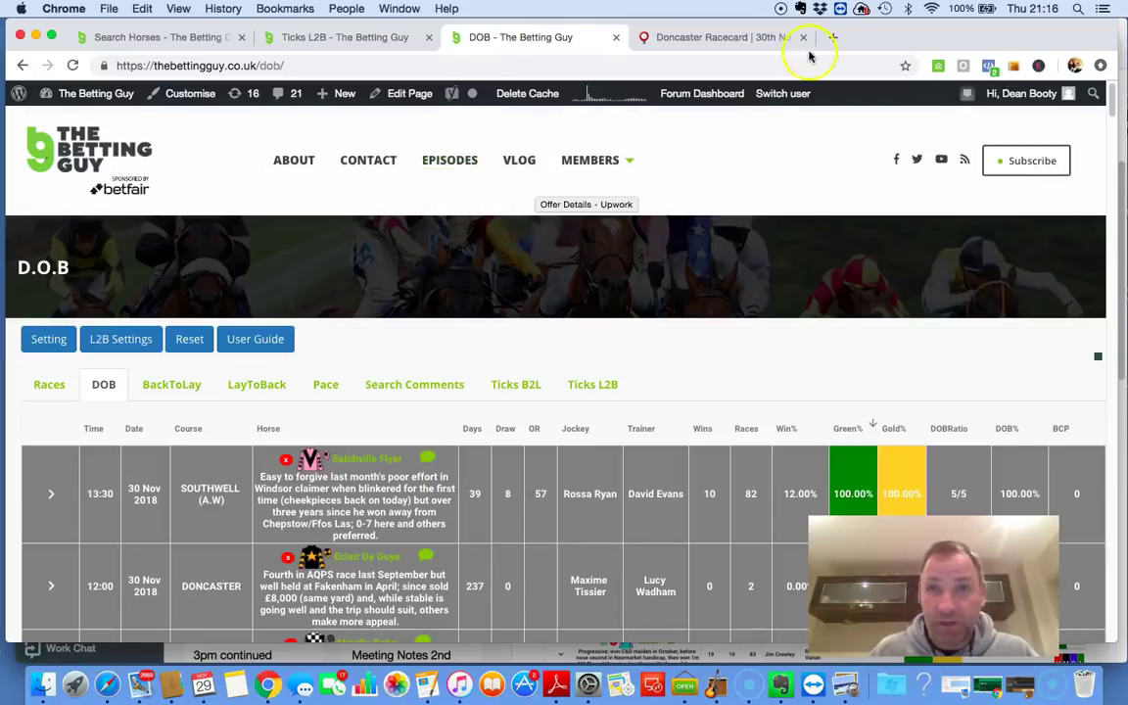
scroll(675, 278, "down", 3)
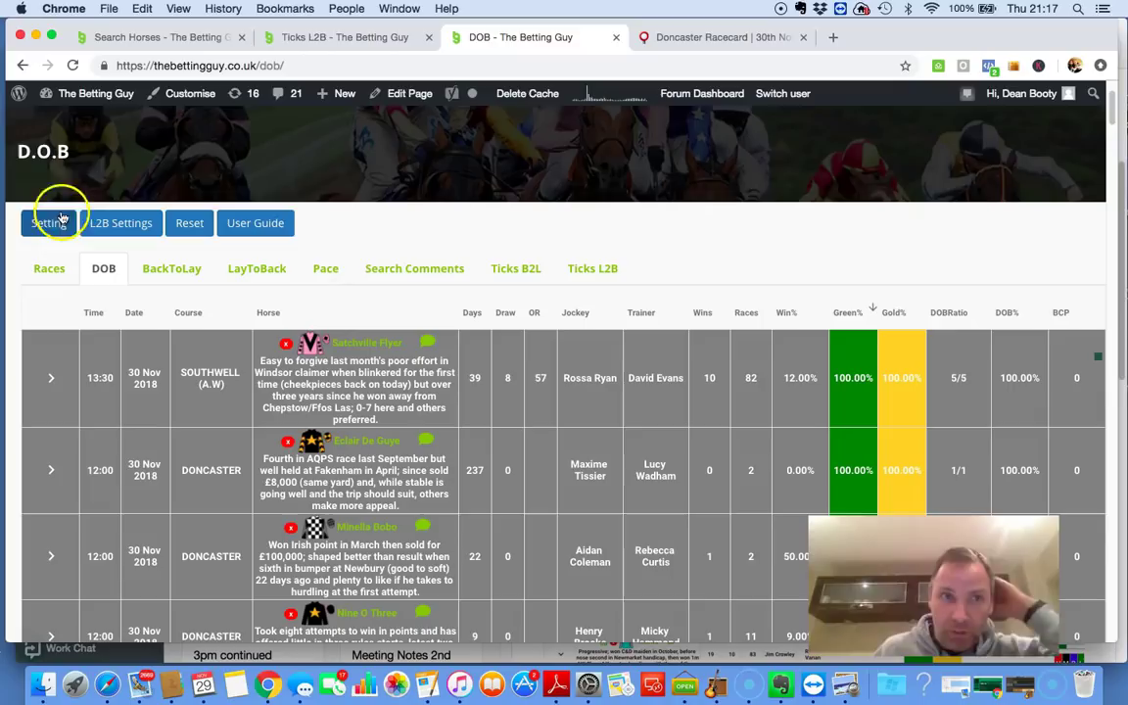
left_click(49, 222)
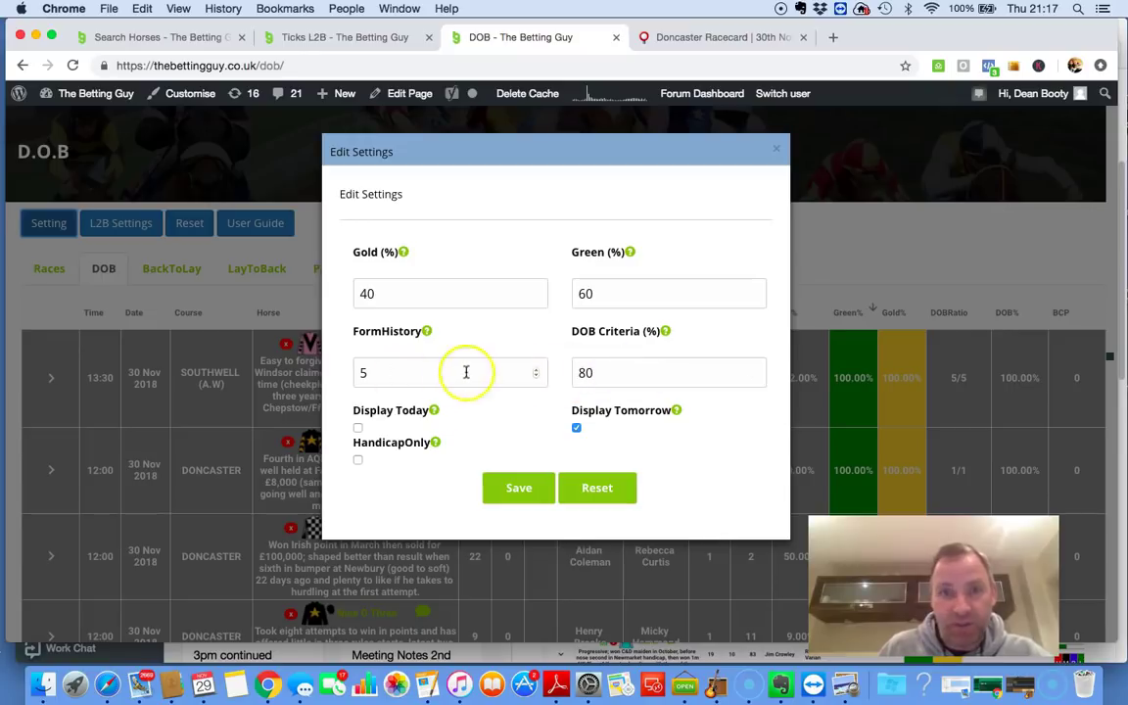
left_click(776, 149)
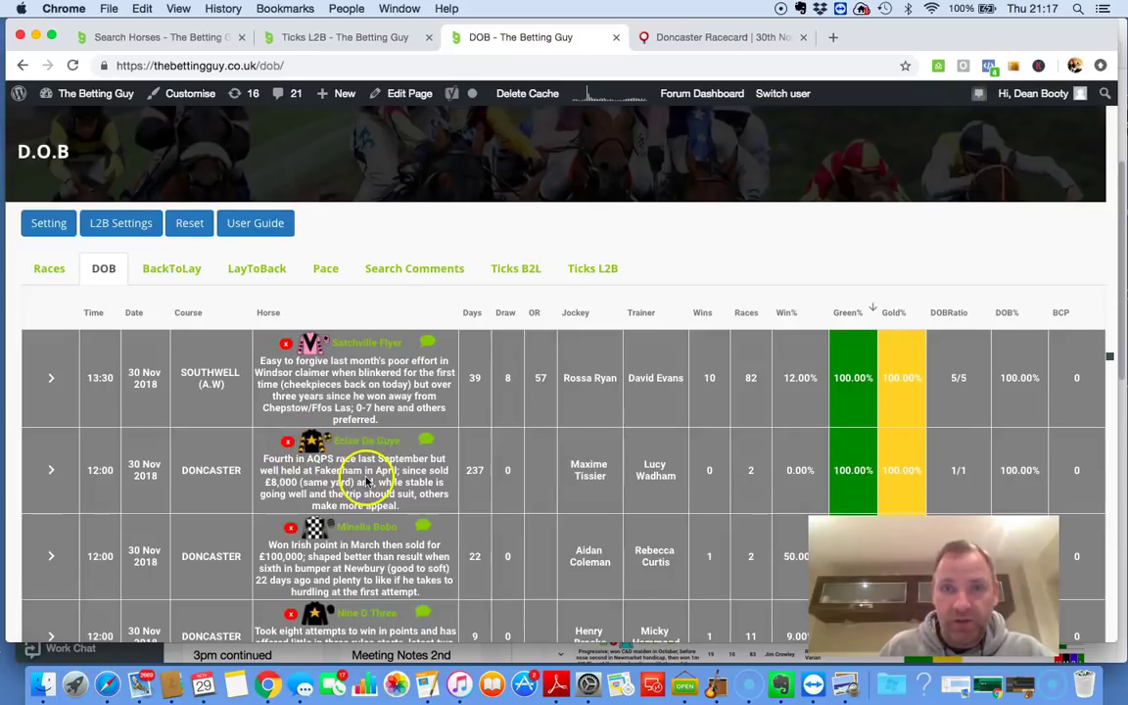
Look through the DOB list for horses with high Green% and Gold% figures and return to its first entries
scroll(367, 478, "down", 1)
scroll(366, 480, "down", 10)
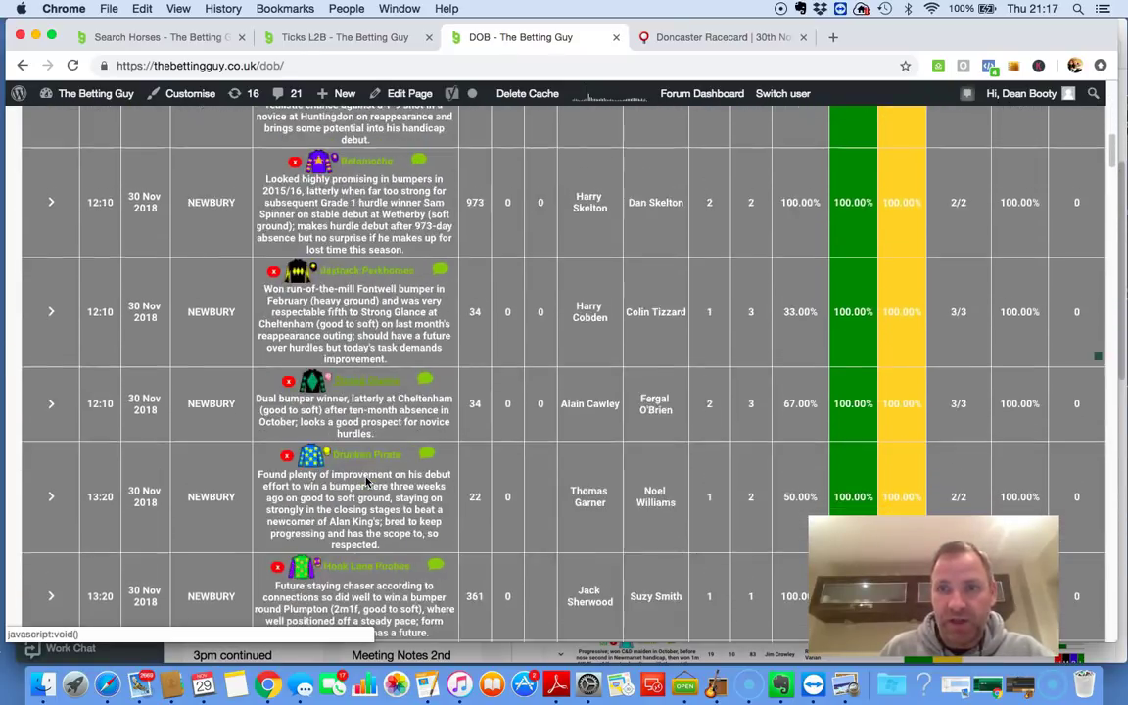
scroll(342, 485, "down", 5)
scroll(490, 411, "up", 20)
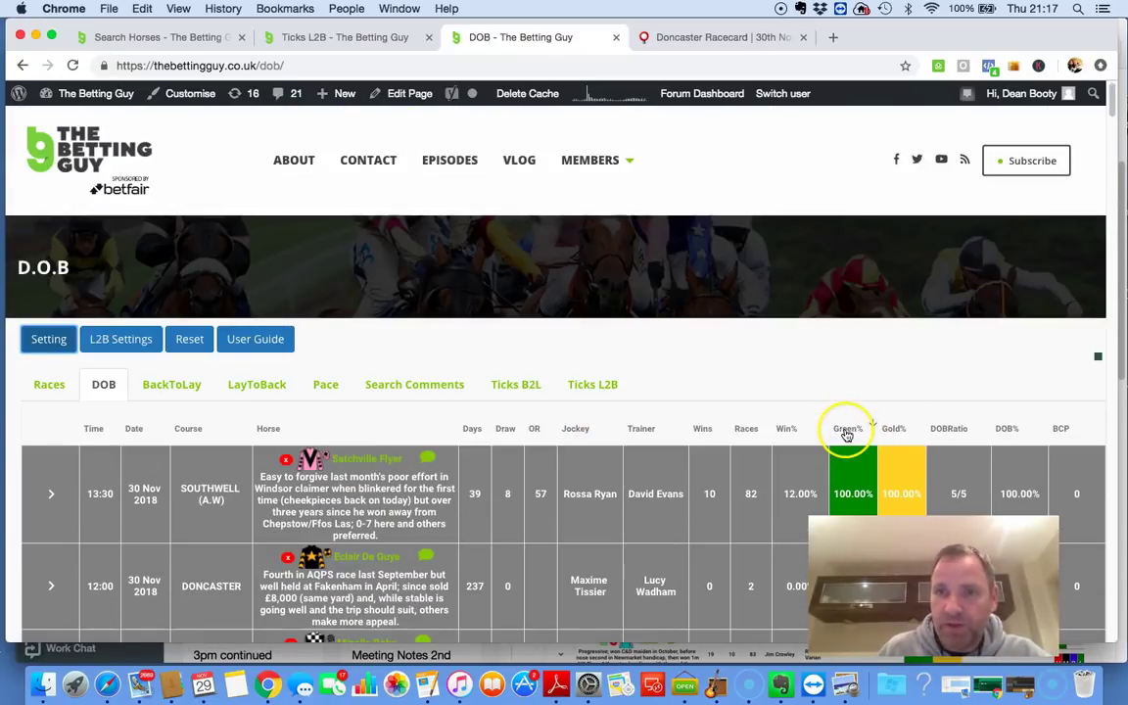
scroll(894, 366, "down", 1)
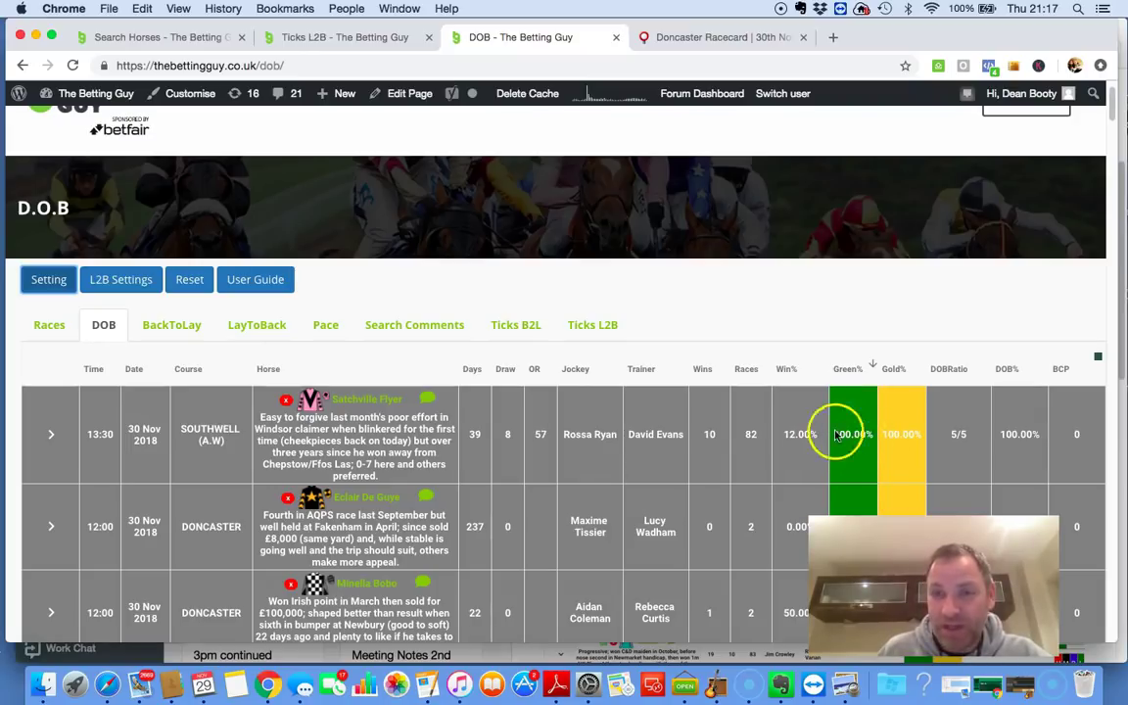
Expand Satchville Flyer's 13:30 Southwell entry and examine its past races and BSP percentages
left_click(52, 433)
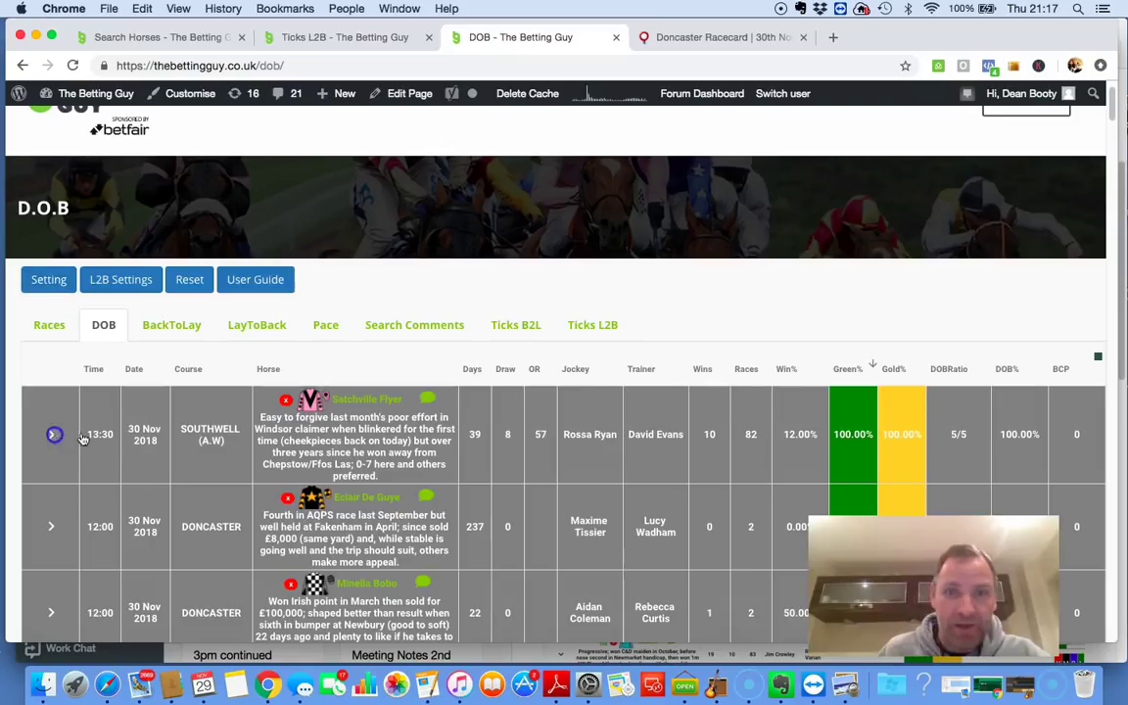
scroll(912, 303, "down", 1)
scroll(907, 306, "down", 5)
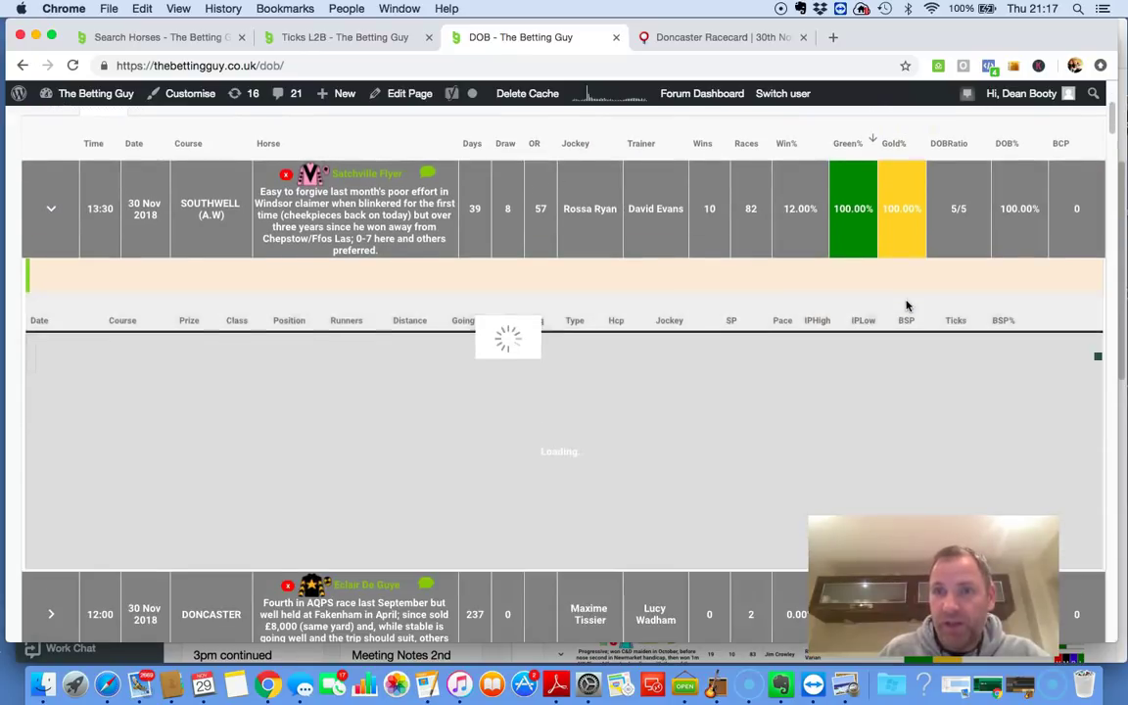
scroll(907, 306, "down", 5)
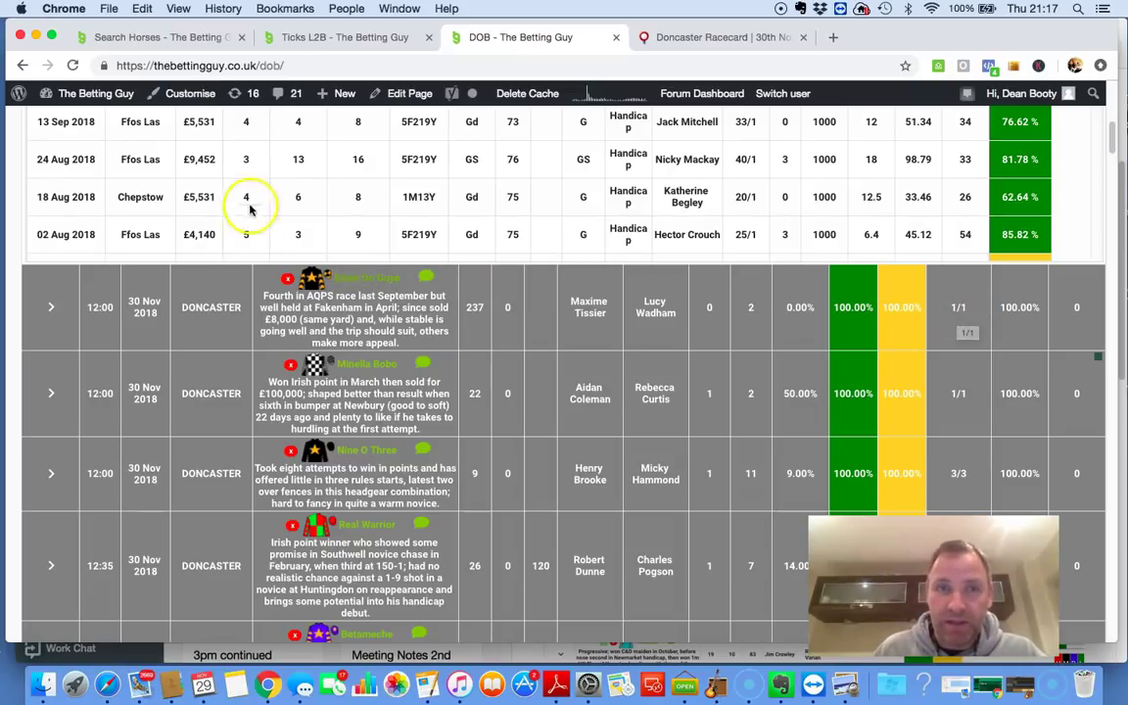
scroll(252, 256, "up", 3)
scroll(251, 260, "up", 5)
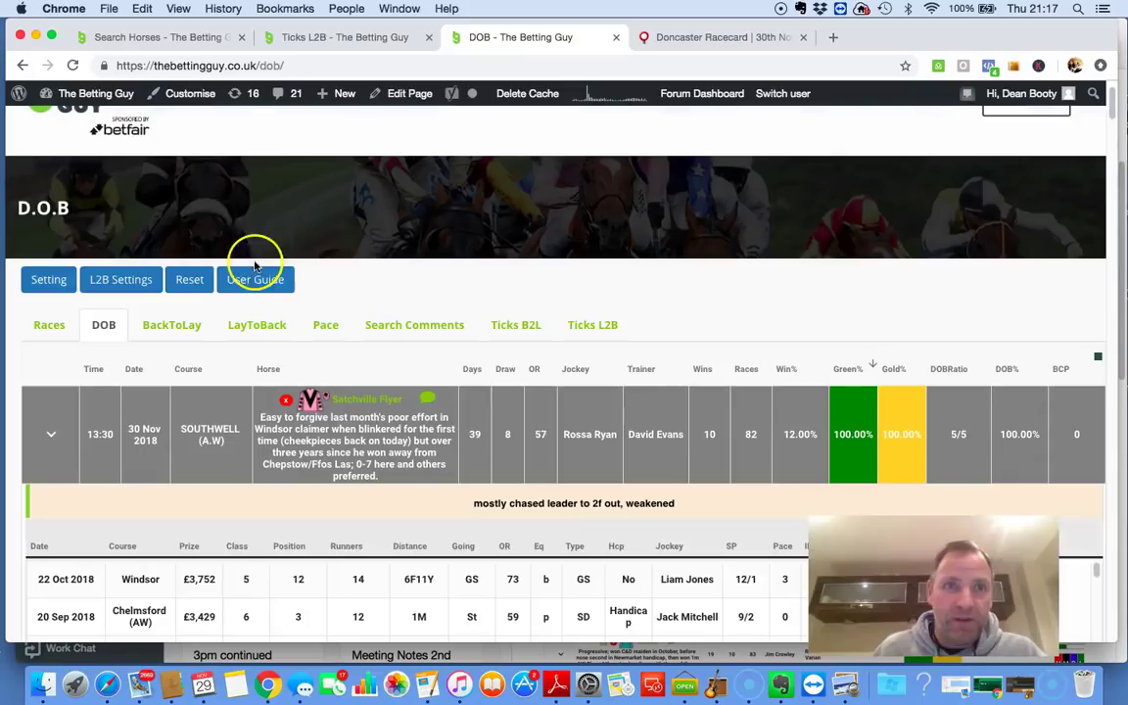
Compare the gold, green, form history and DOB criteria settings with the listed horses' figures, closing the settings dialog without saving
left_click(50, 281)
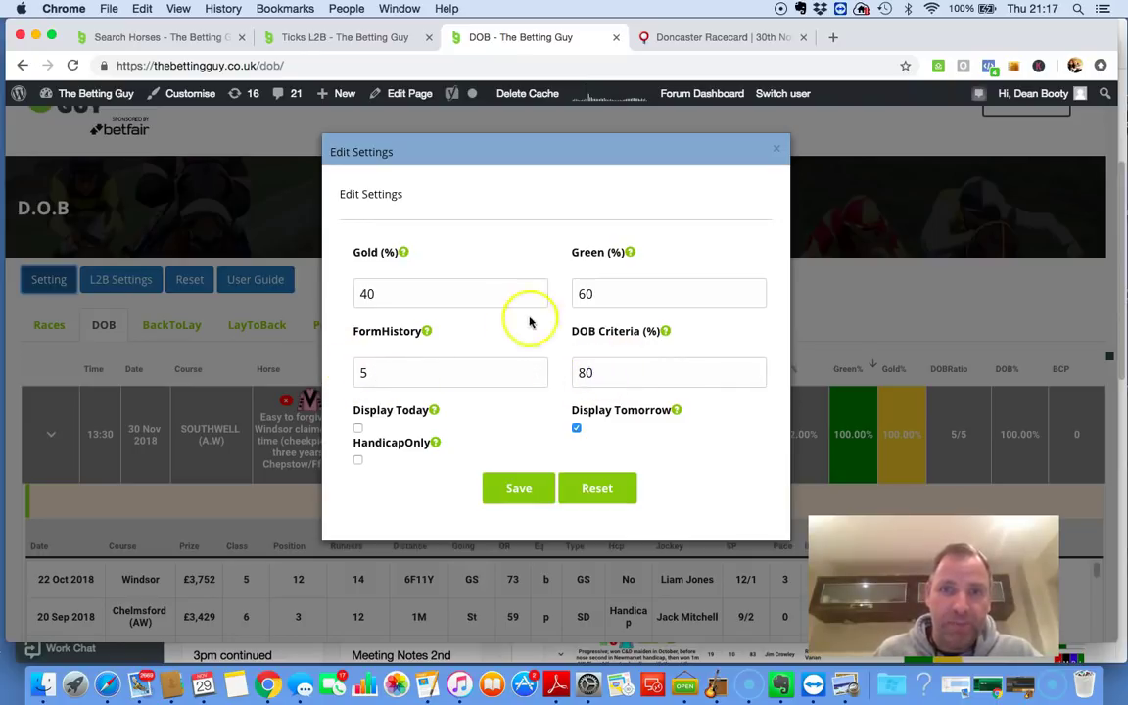
left_click(844, 286)
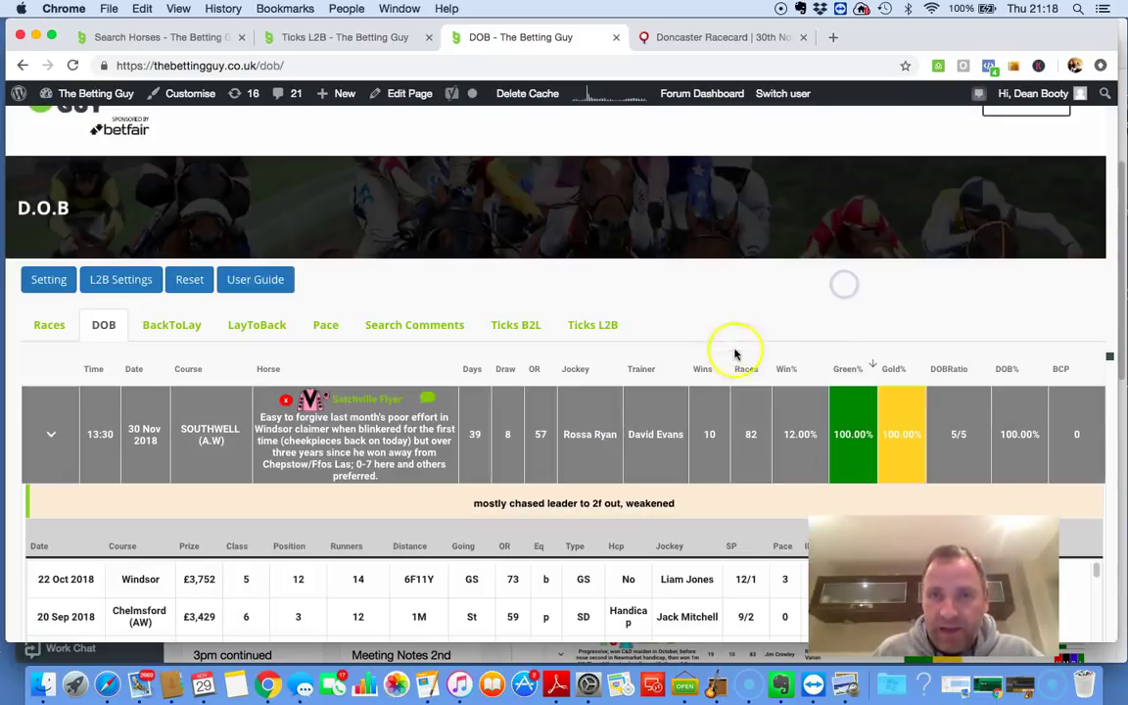
scroll(745, 360, "down", 5)
scroll(724, 355, "down", 5)
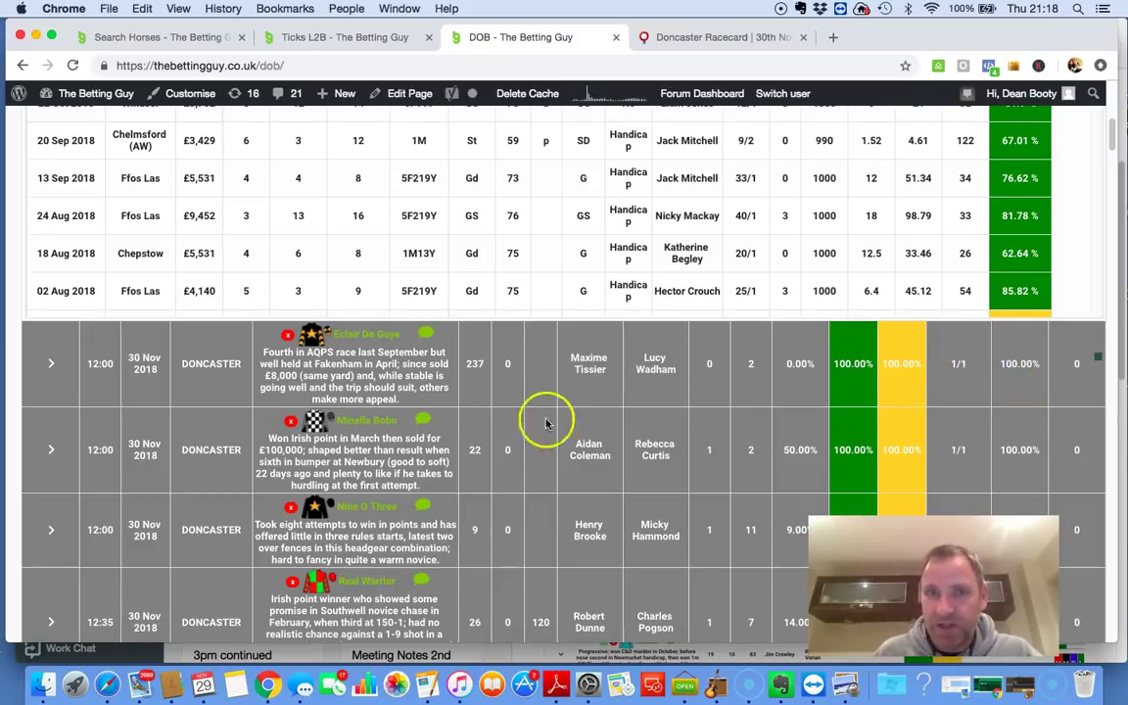
scroll(501, 446, "up", 10)
left_click(47, 212)
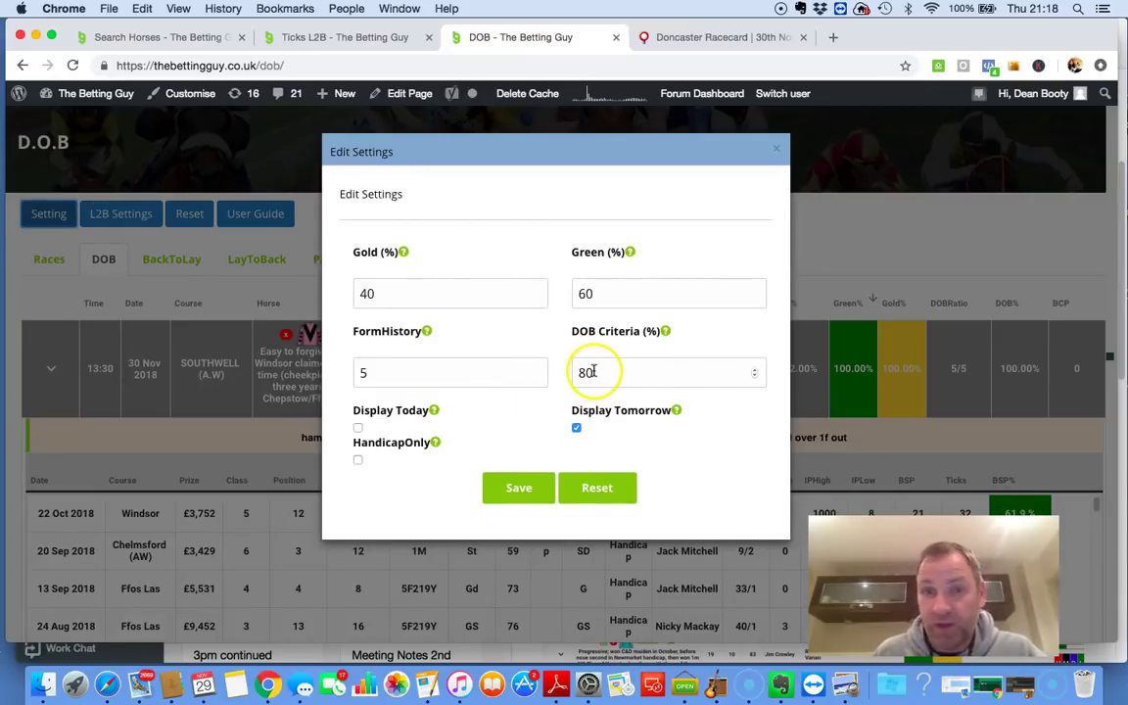
left_click(860, 239)
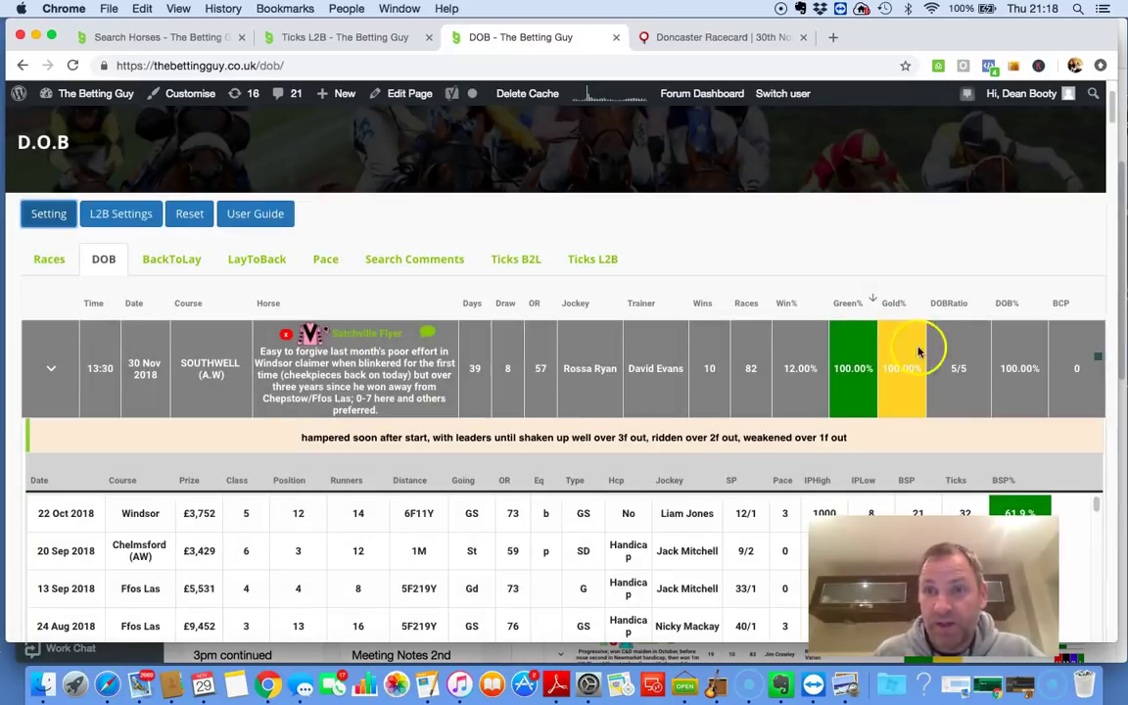
Compare Satchville Flyer's DOB ratio and DOB percentage with the BSP percentages of its recent runs
scroll(919, 352, "down", 2)
scroll(931, 335, "down", 2)
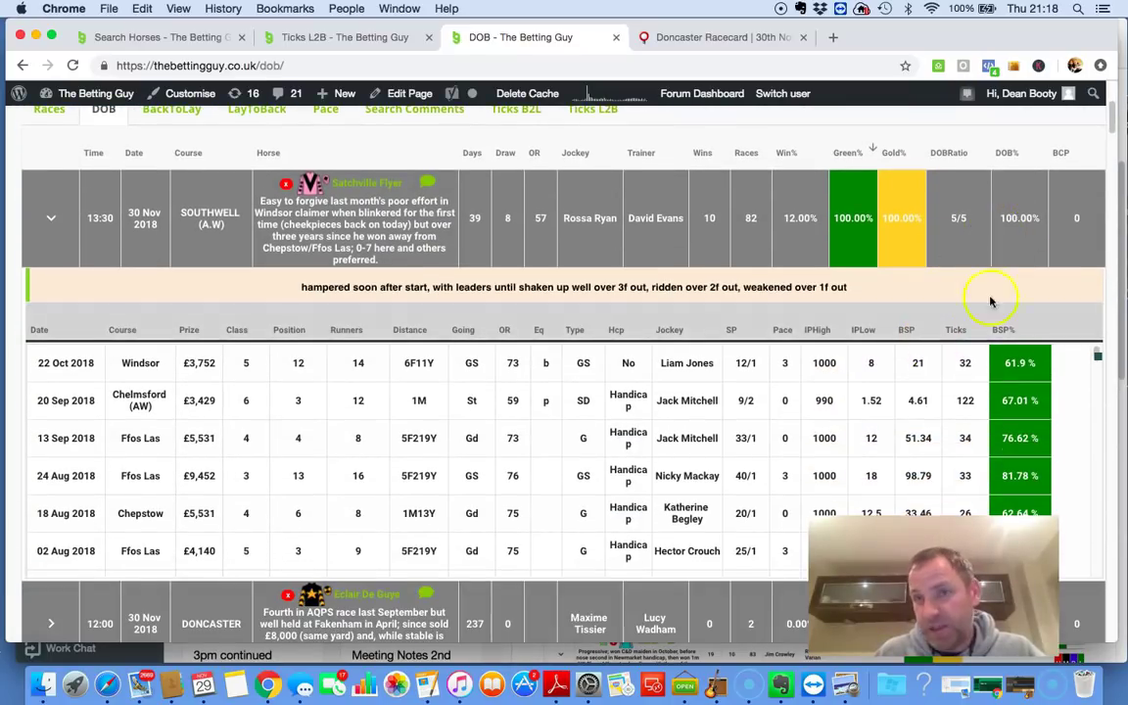
scroll(1023, 227, "down", 2)
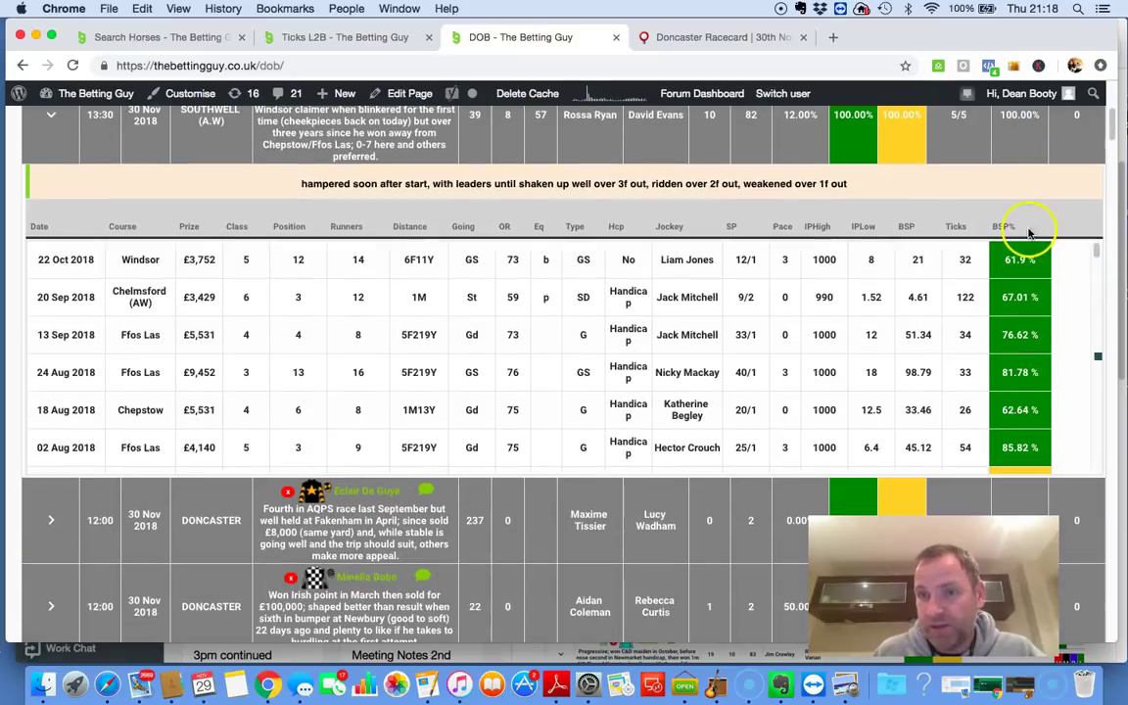
Remove Eclair De Guye and Minella Bobo, the 12:00 Doncaster runners with a 1/1 DOB ratio, from the DOB list
scroll(1023, 230, "down", 2)
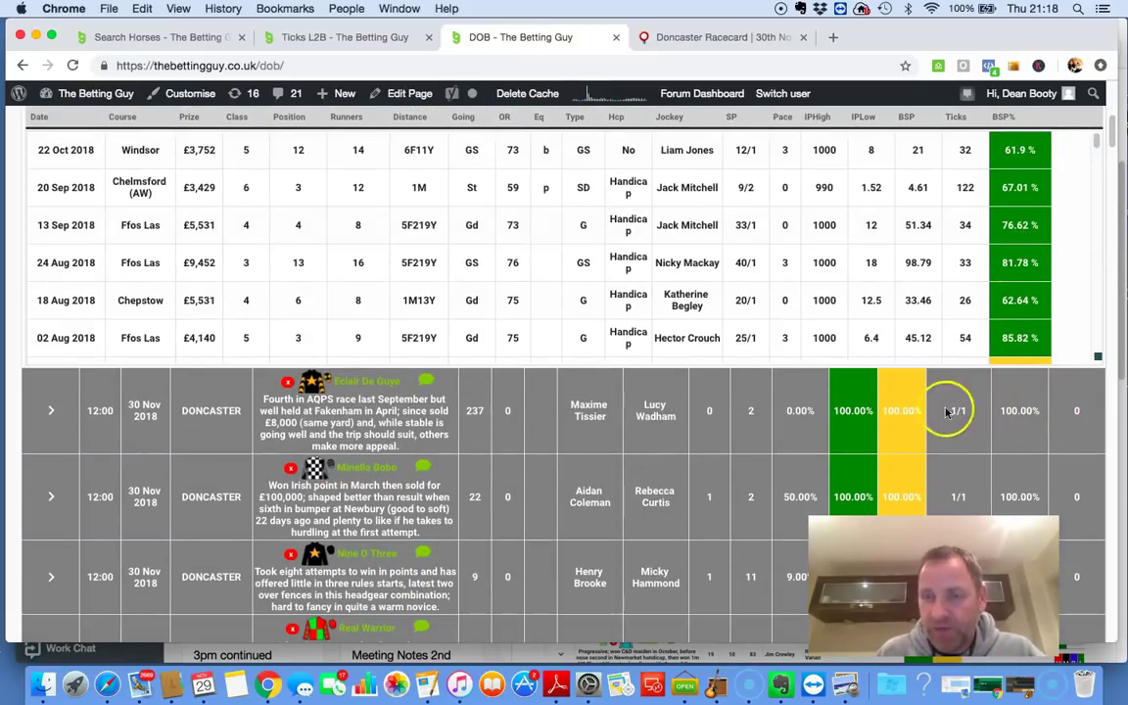
left_click(289, 383)
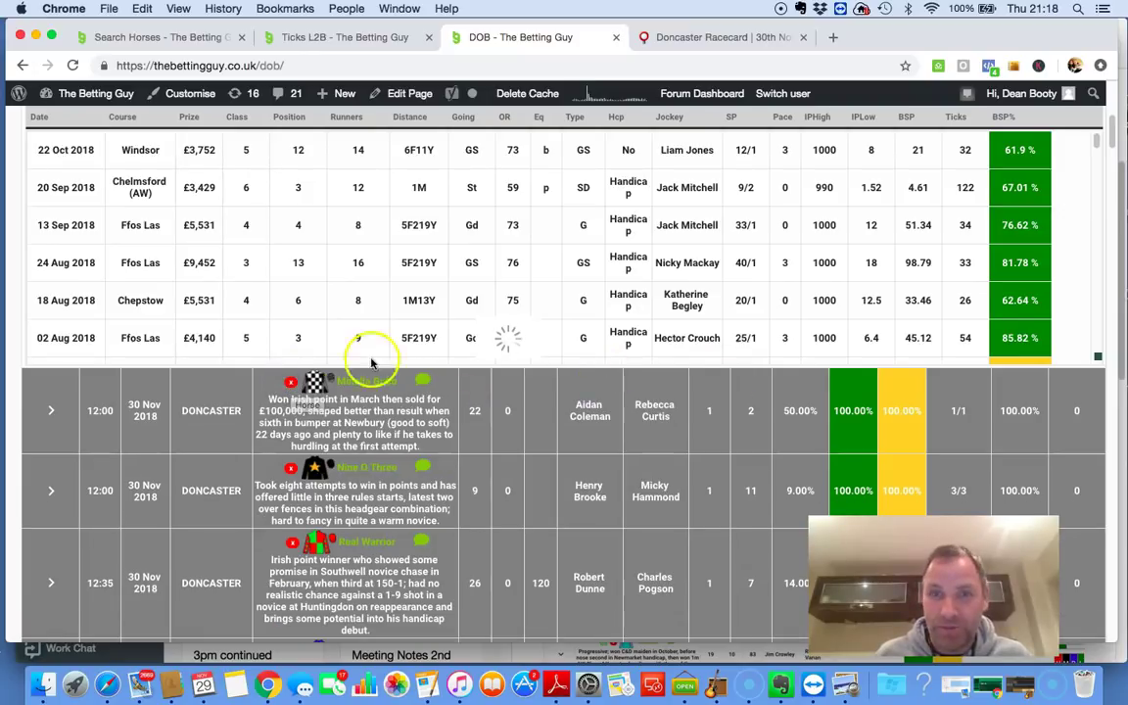
left_click(290, 383)
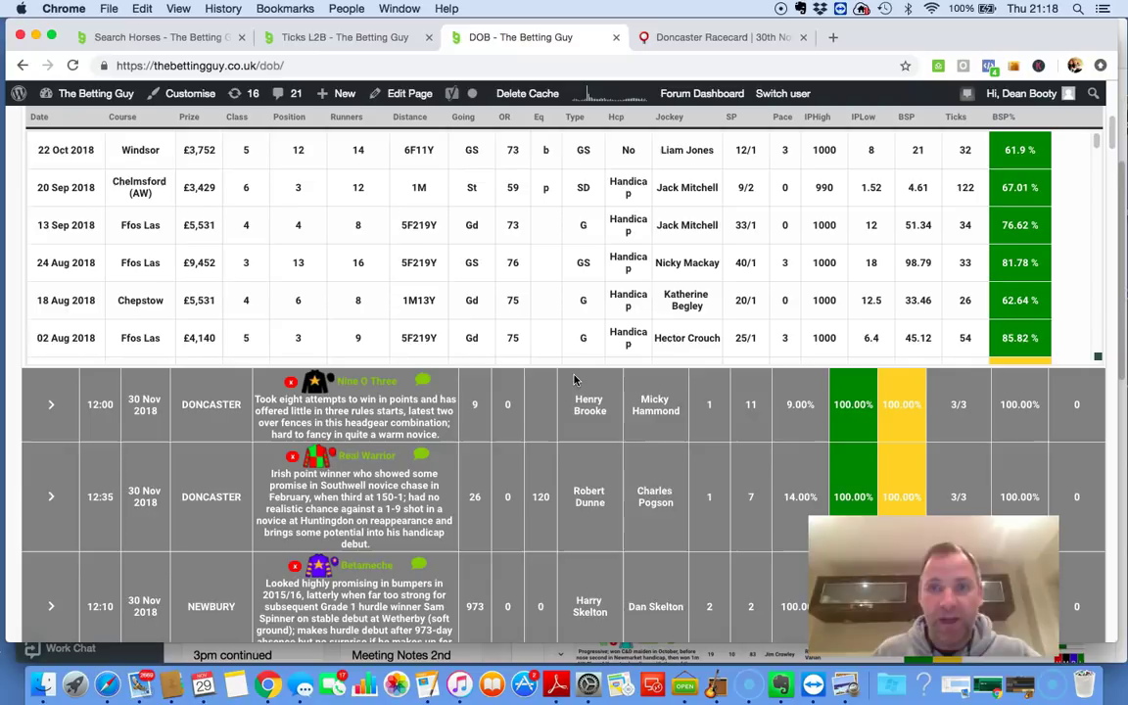
Examine the ticks, BSP and in-play lows of Satchville Flyer's 22 Oct and 20 Sep 2018 runs with their race comments
scroll(685, 353, "up", 5)
left_click(849, 318)
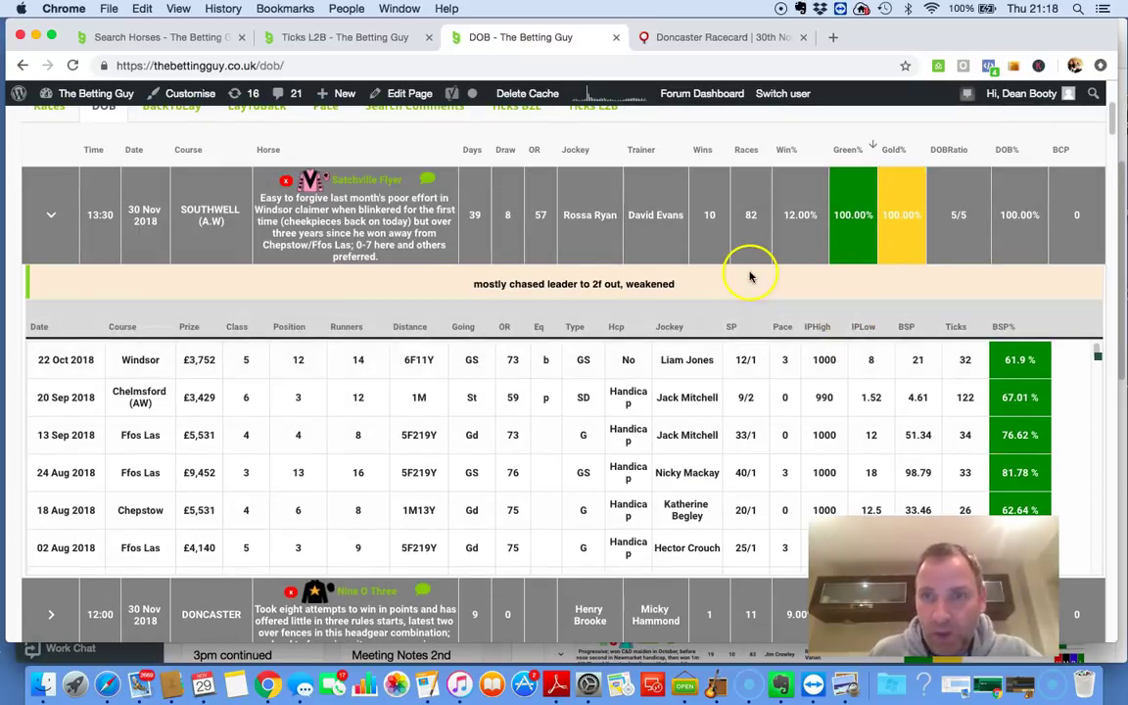
mouse_move(1088, 395)
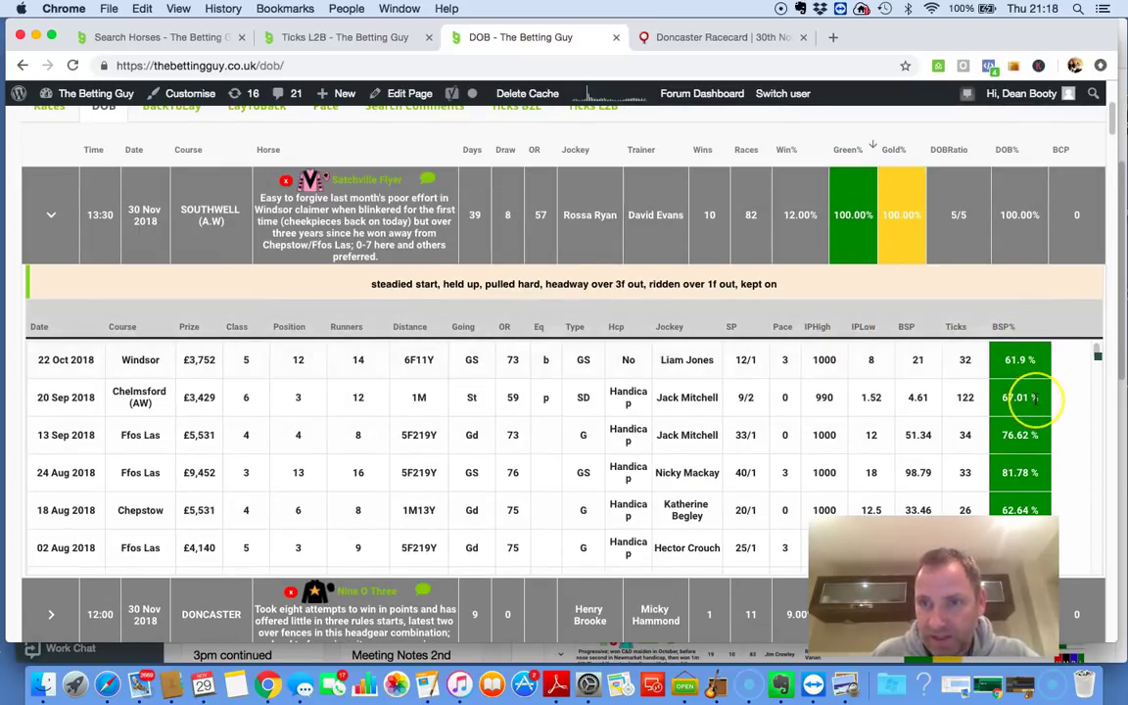
mouse_move(965, 362)
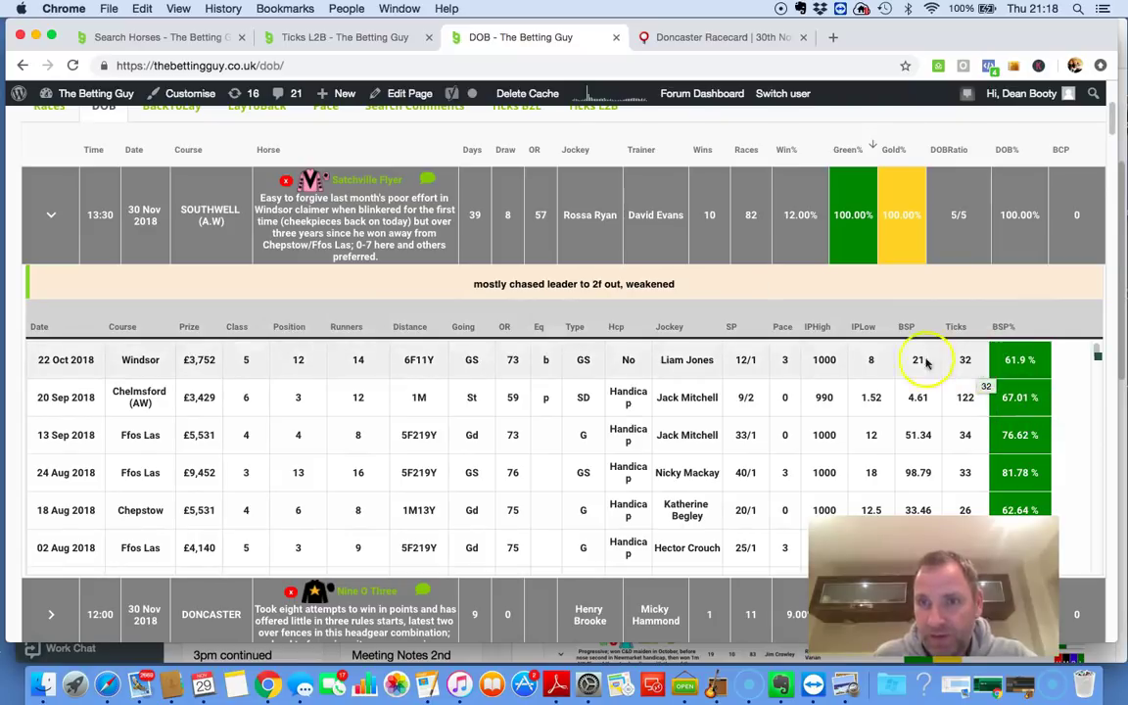
mouse_move(918, 397)
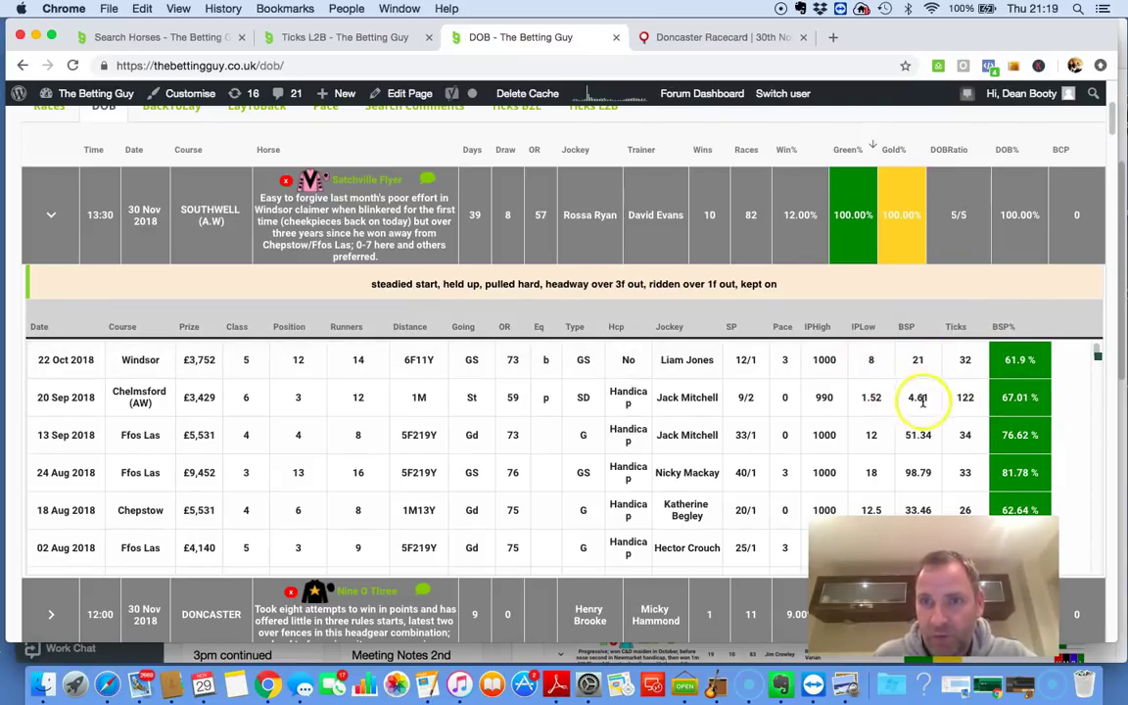
Compare Satchville Flyer's finishing positions in its August to October 2018 runs with the in-play lows and race comments, and collapse its form history
mouse_move(910, 434)
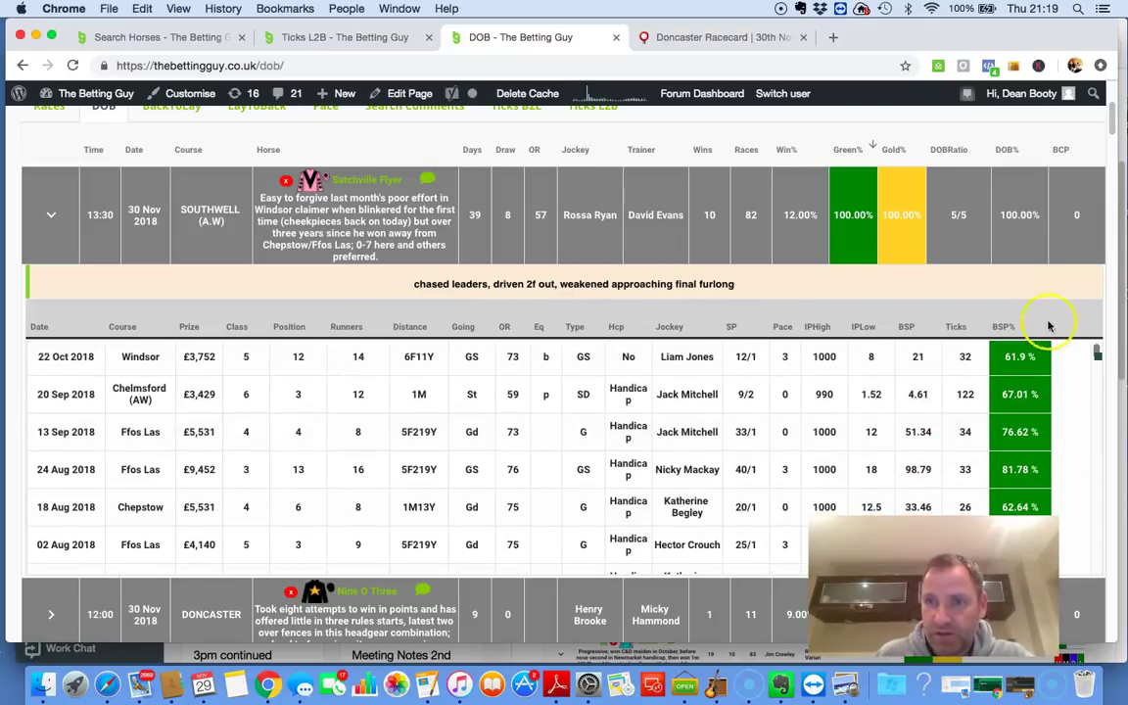
scroll(1047, 223, "down", 2)
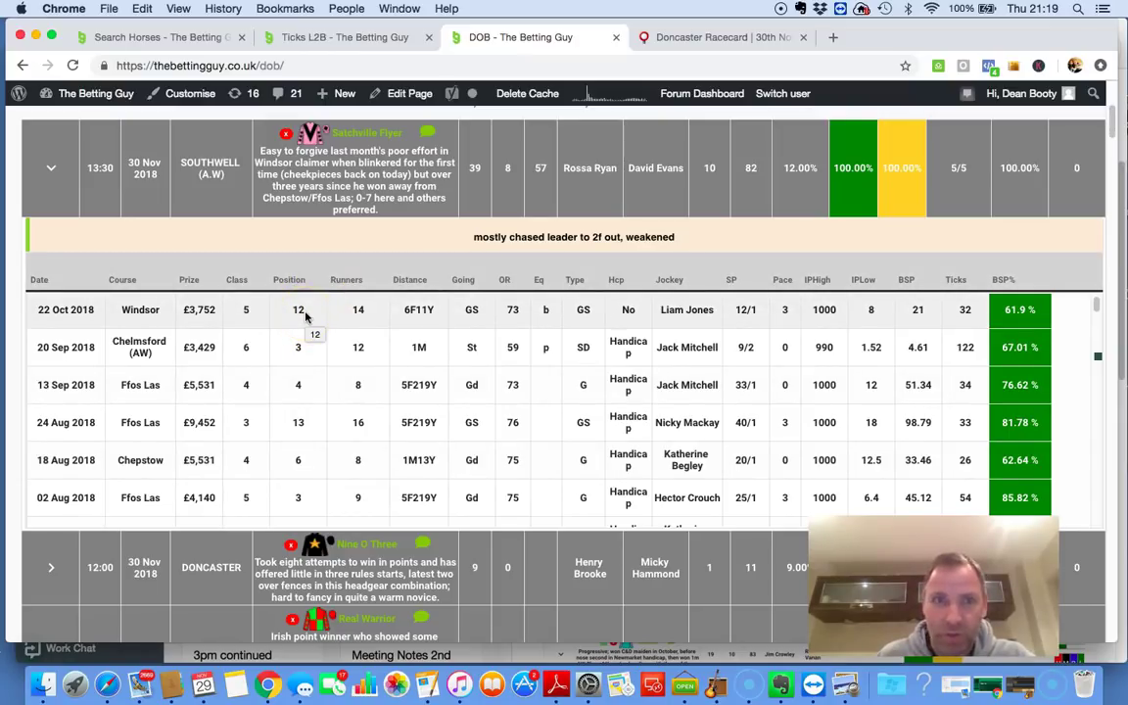
left_click(312, 350)
left_click(298, 353)
left_click(300, 385)
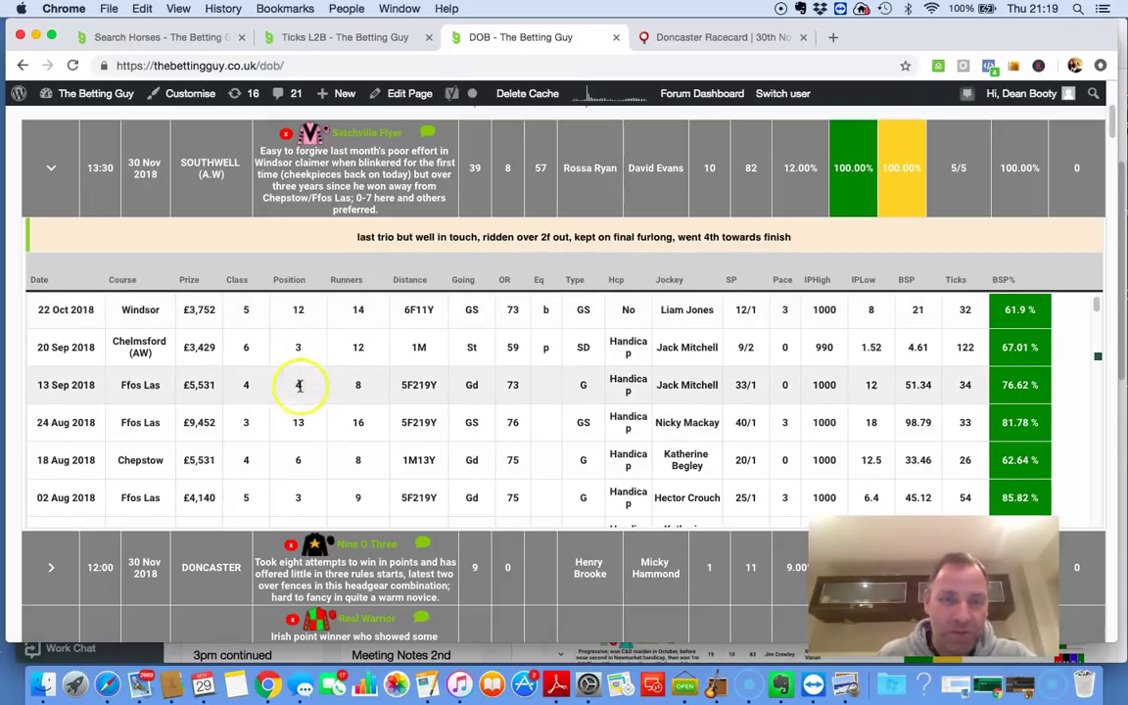
left_click(303, 424)
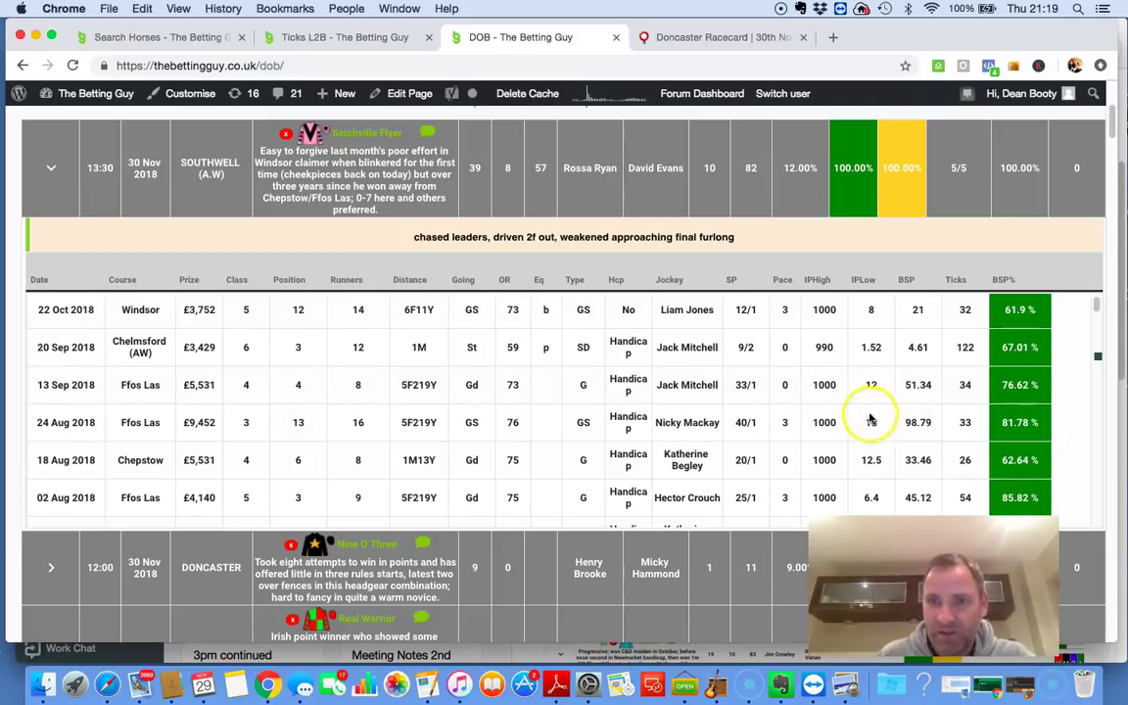
left_click(900, 456)
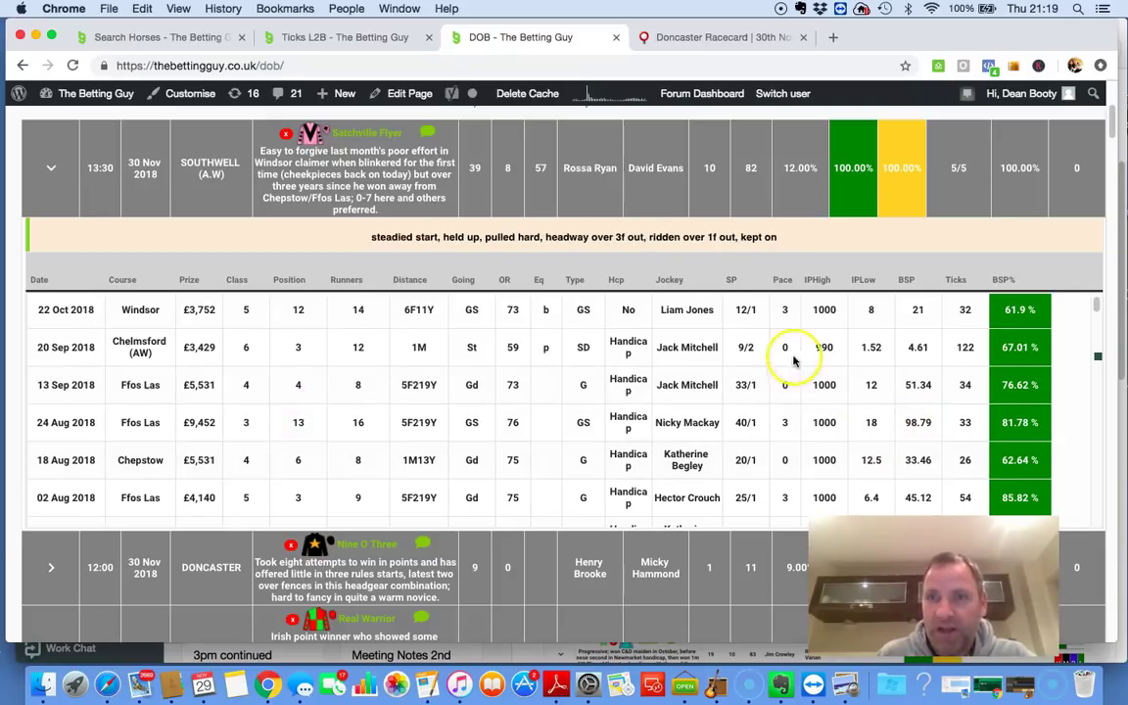
mouse_move(854, 359)
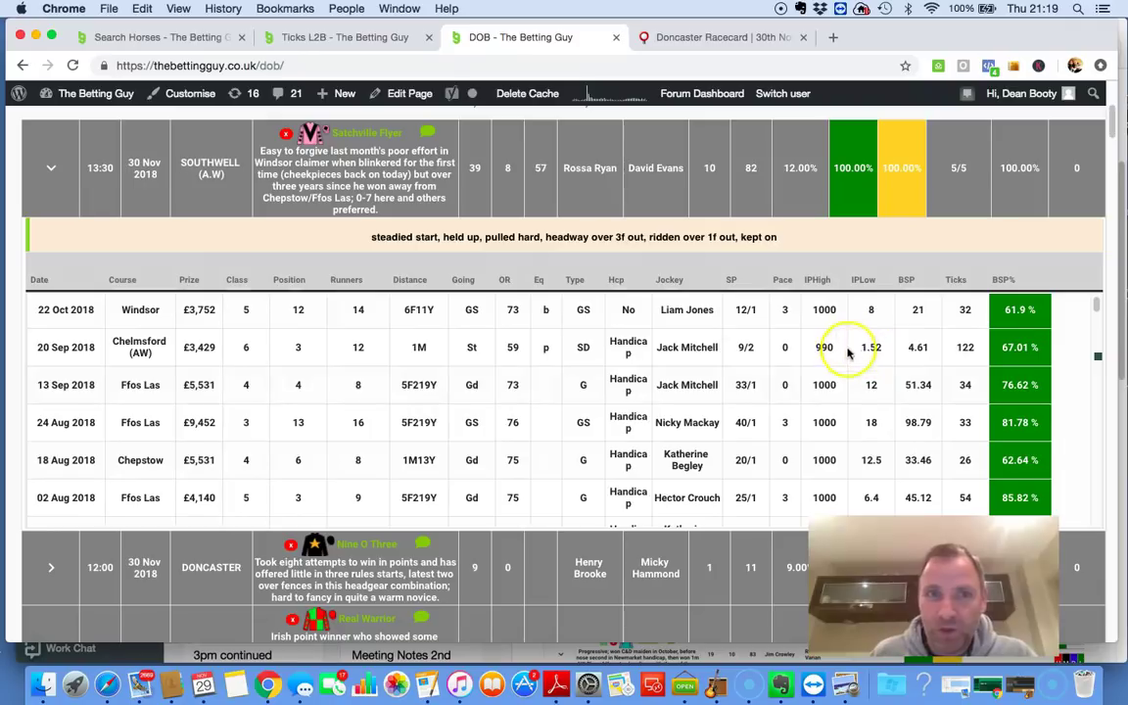
left_click(53, 169)
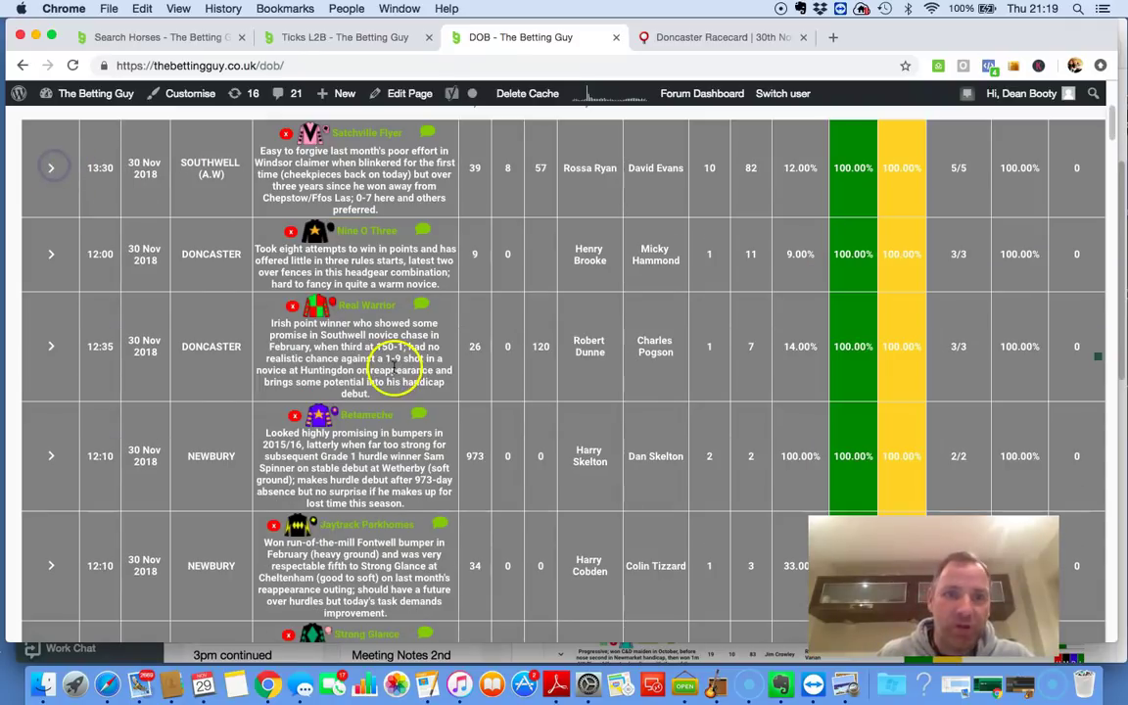